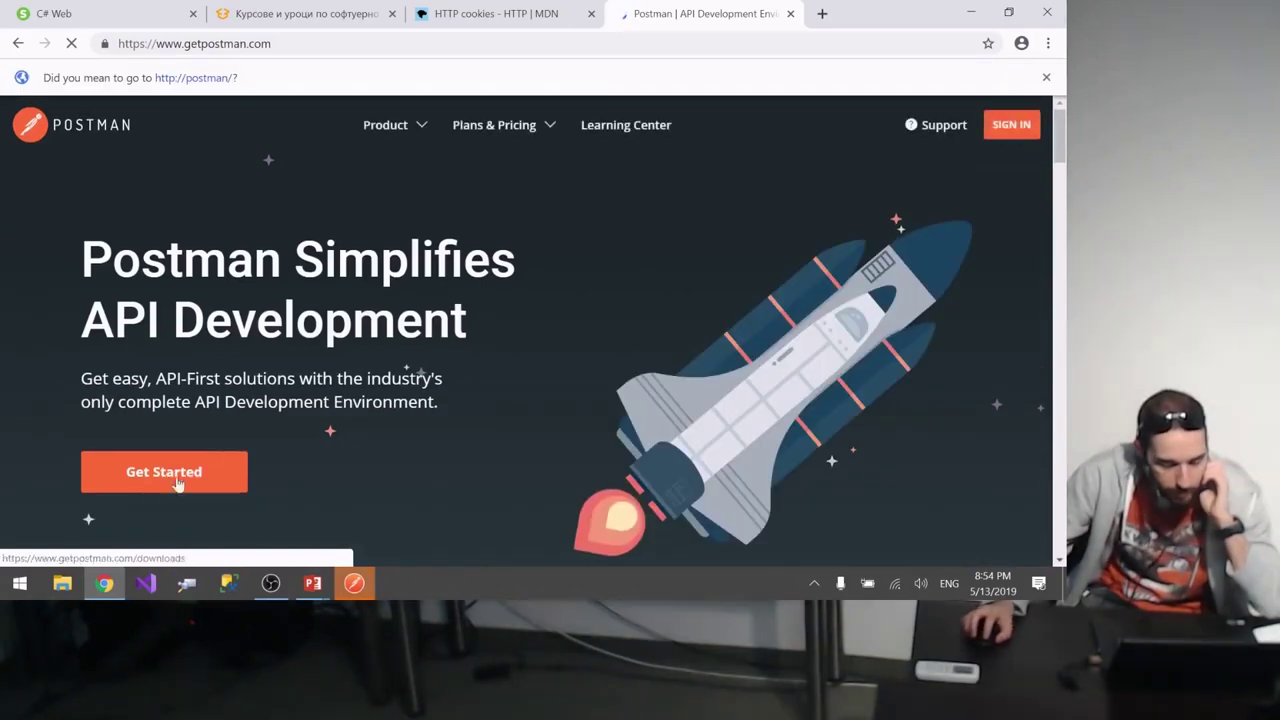
Step: Look over the Postman website's home page and its Products page
scroll(468, 163, down, 15)
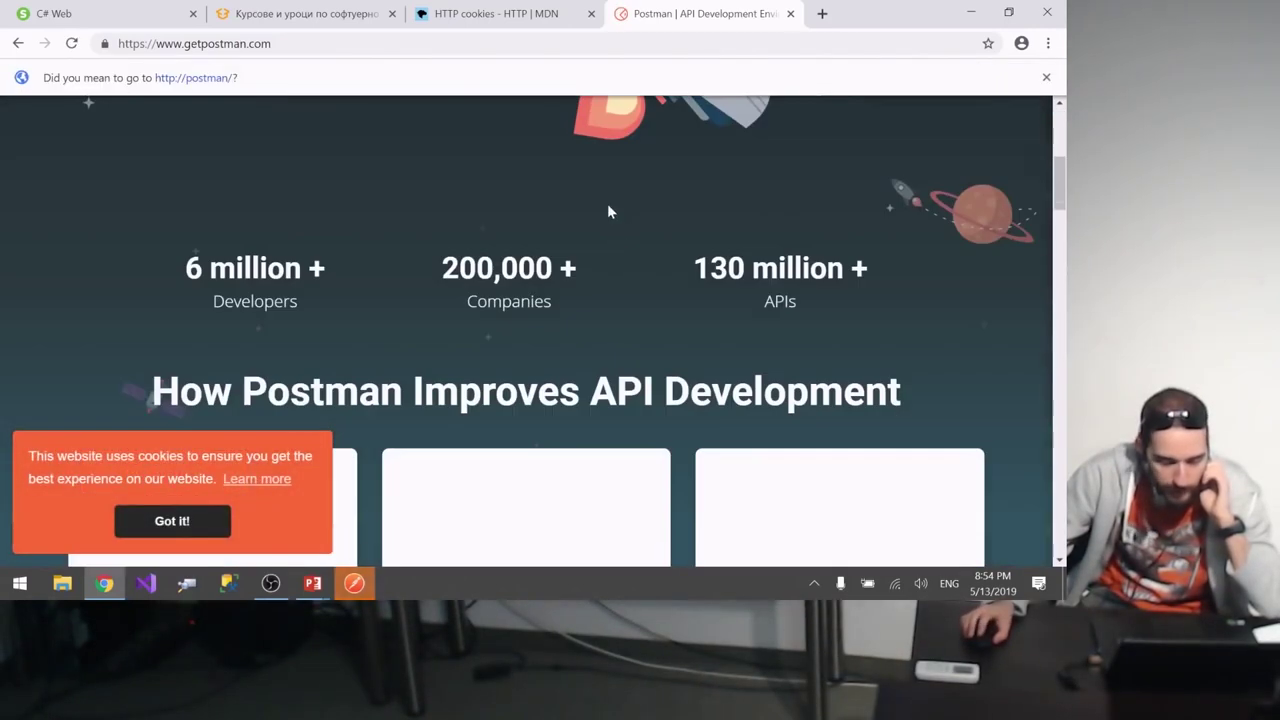
scroll(561, 312, down, 10)
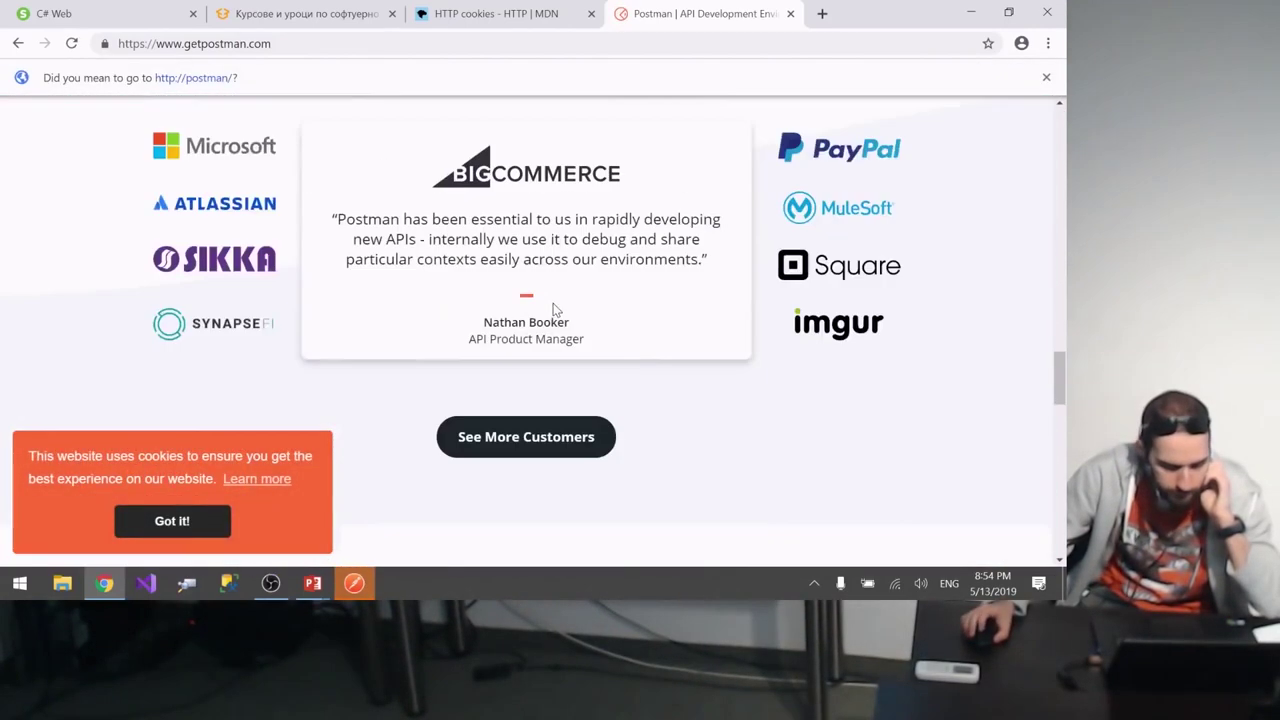
scroll(570, 312, up, 5)
scroll(580, 311, down, 10)
scroll(580, 313, up, 20)
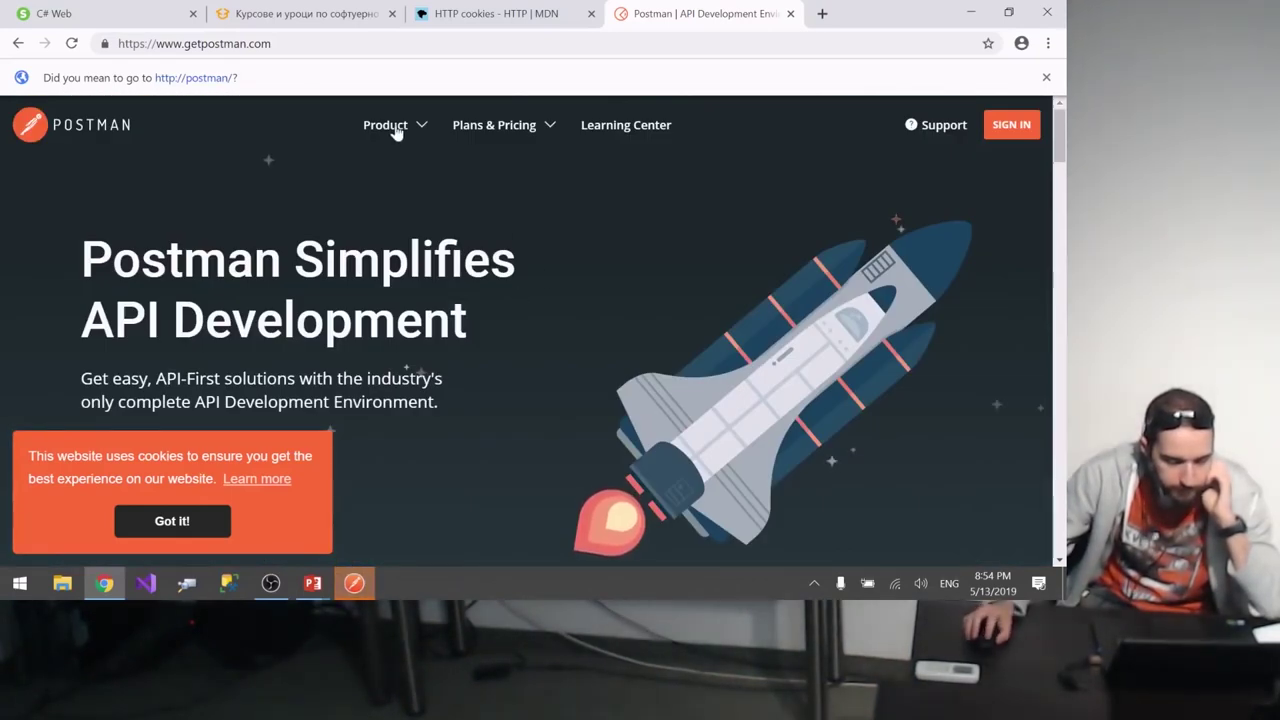
click(400, 172)
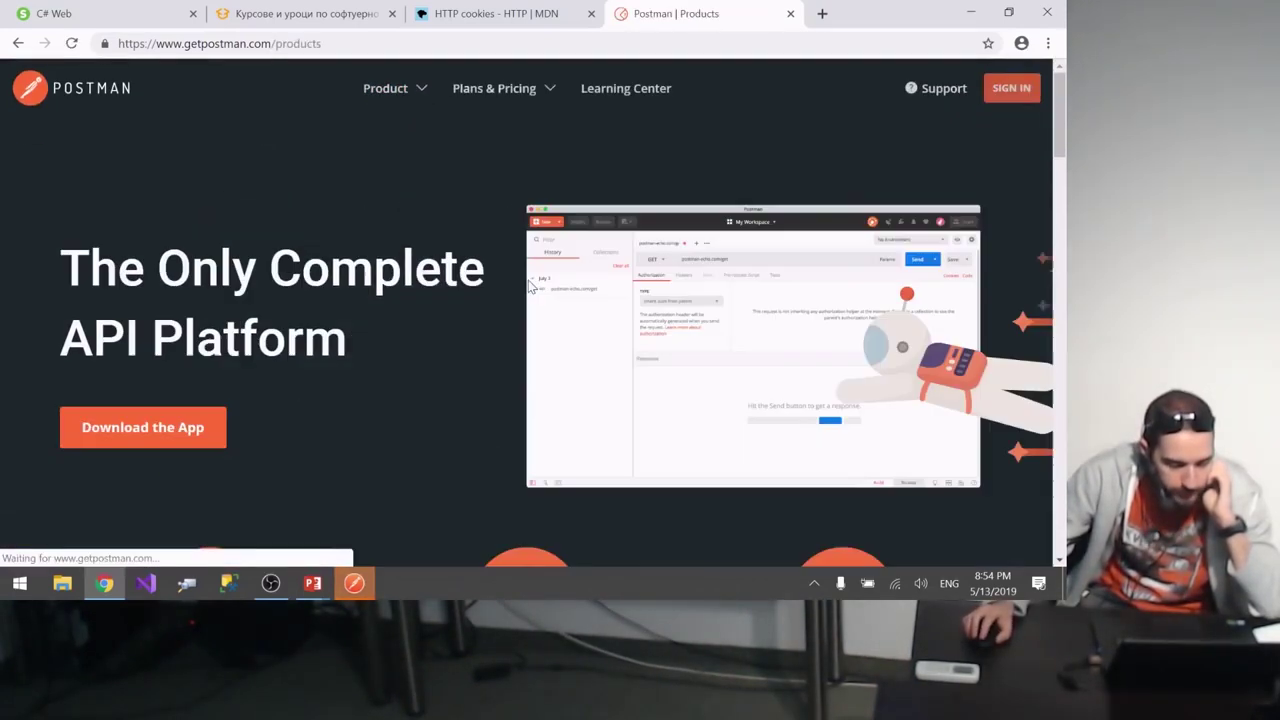
scroll(528, 280, down, 3)
scroll(283, 197, up, 2)
scroll(238, 342, up, 2)
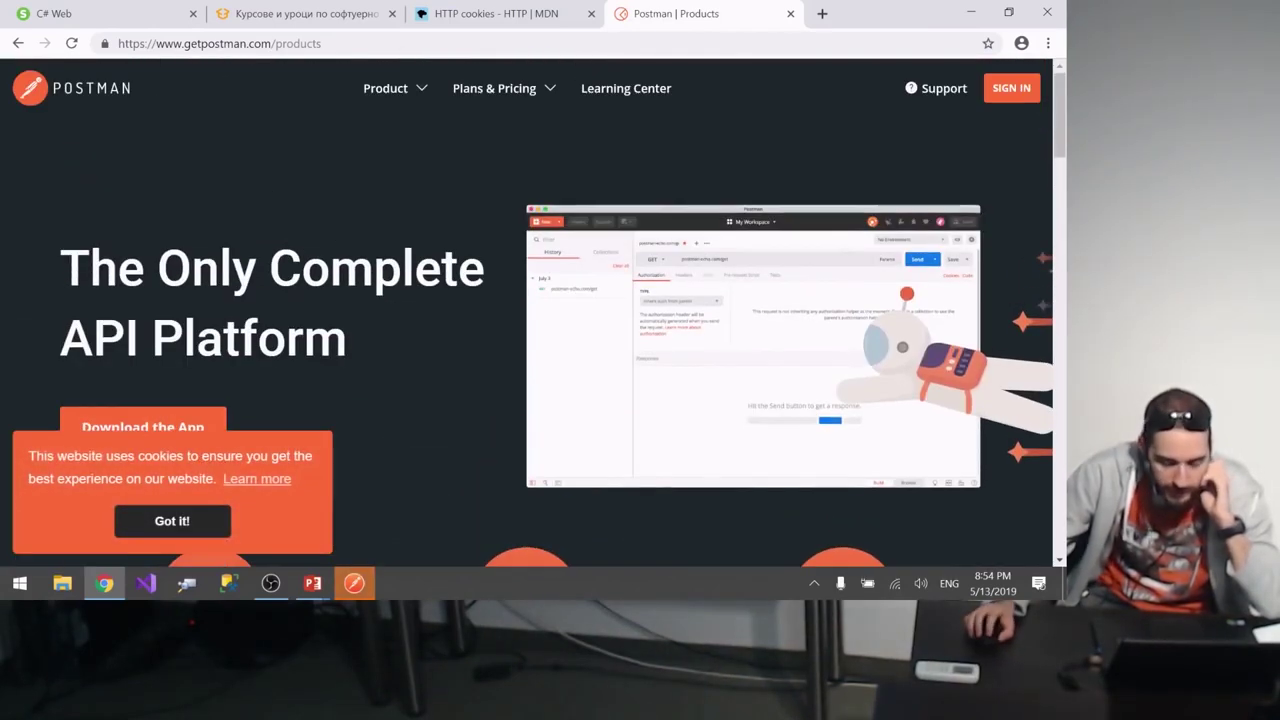
Step: Switch to the Postman desktop app and maximize its window
click(352, 586)
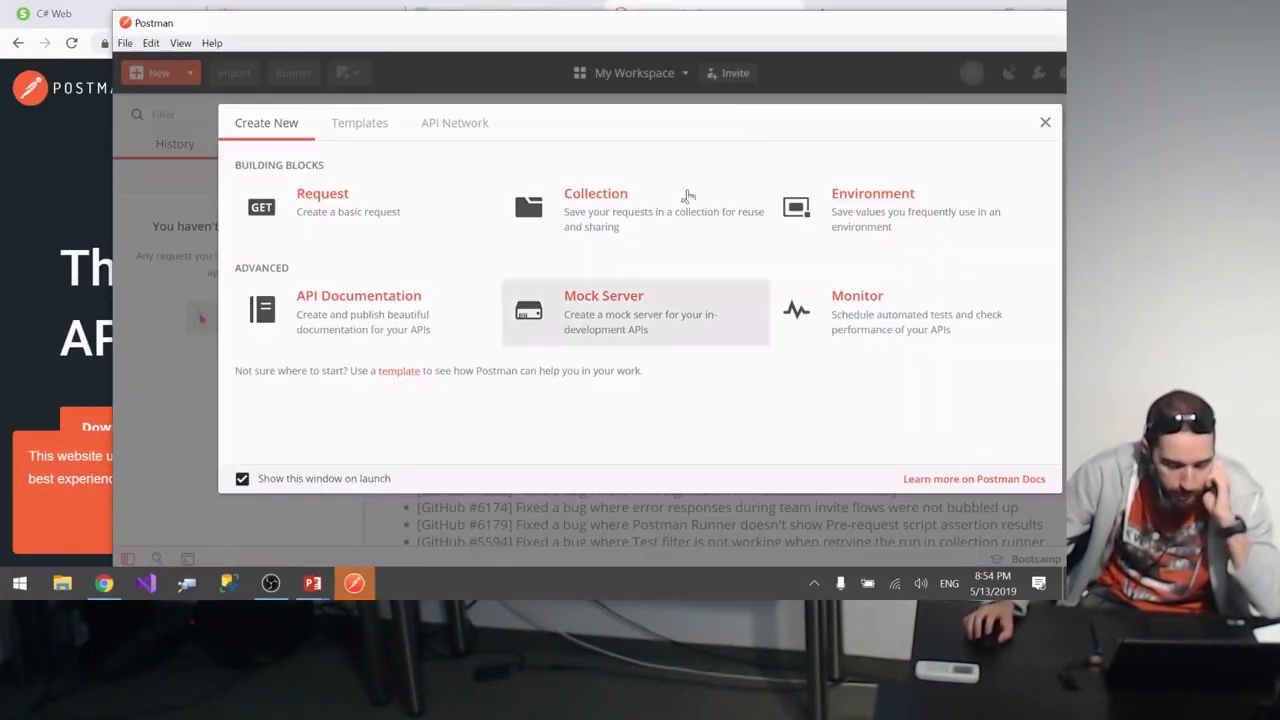
double_click(781, 30)
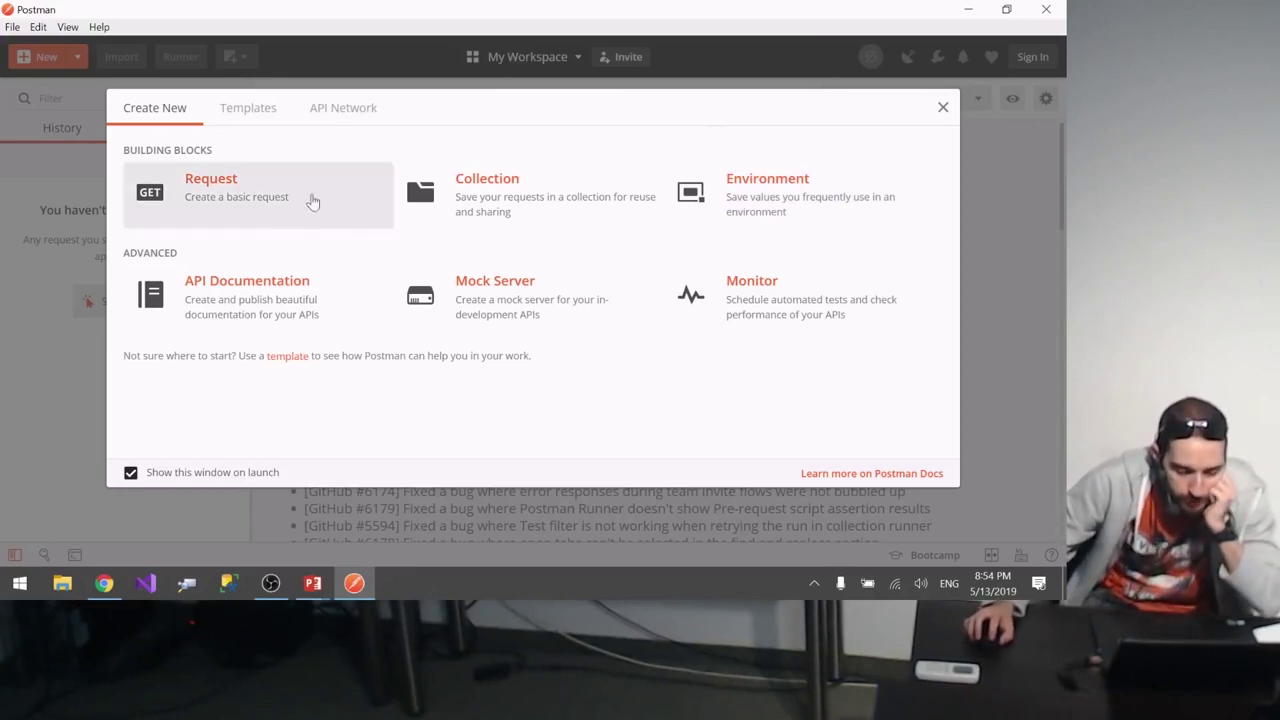
click(222, 200)
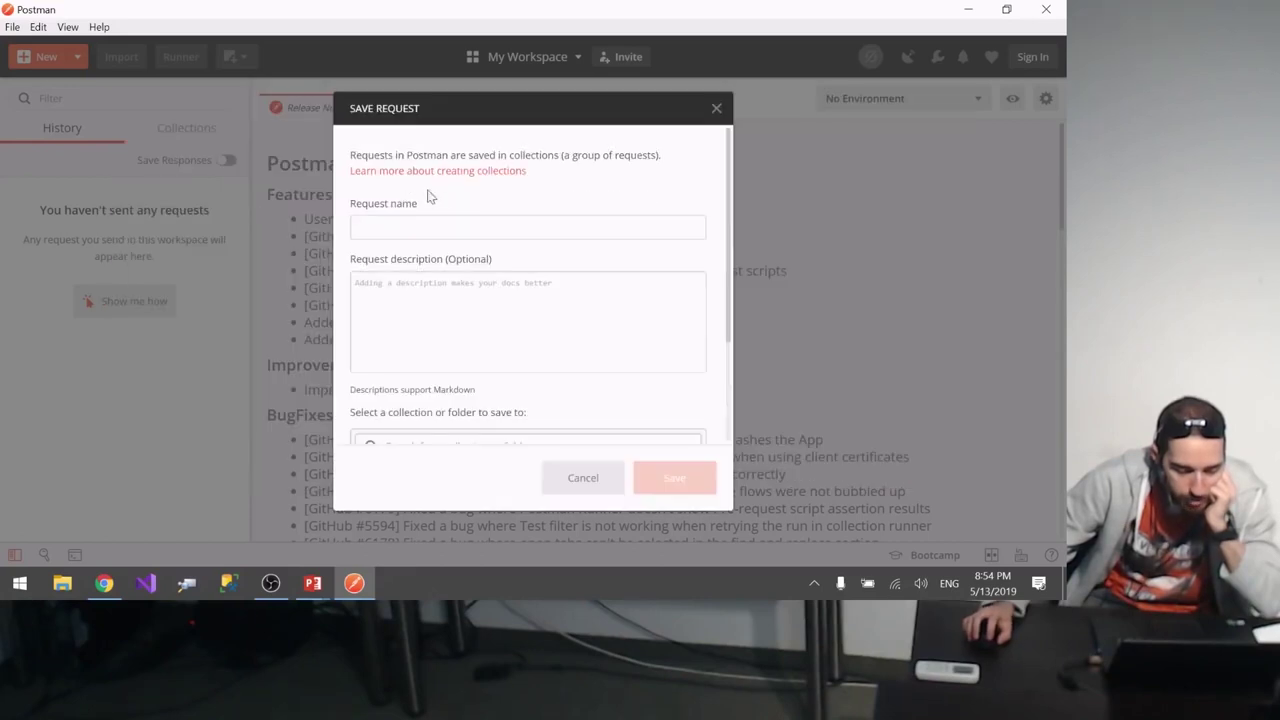
click(716, 108)
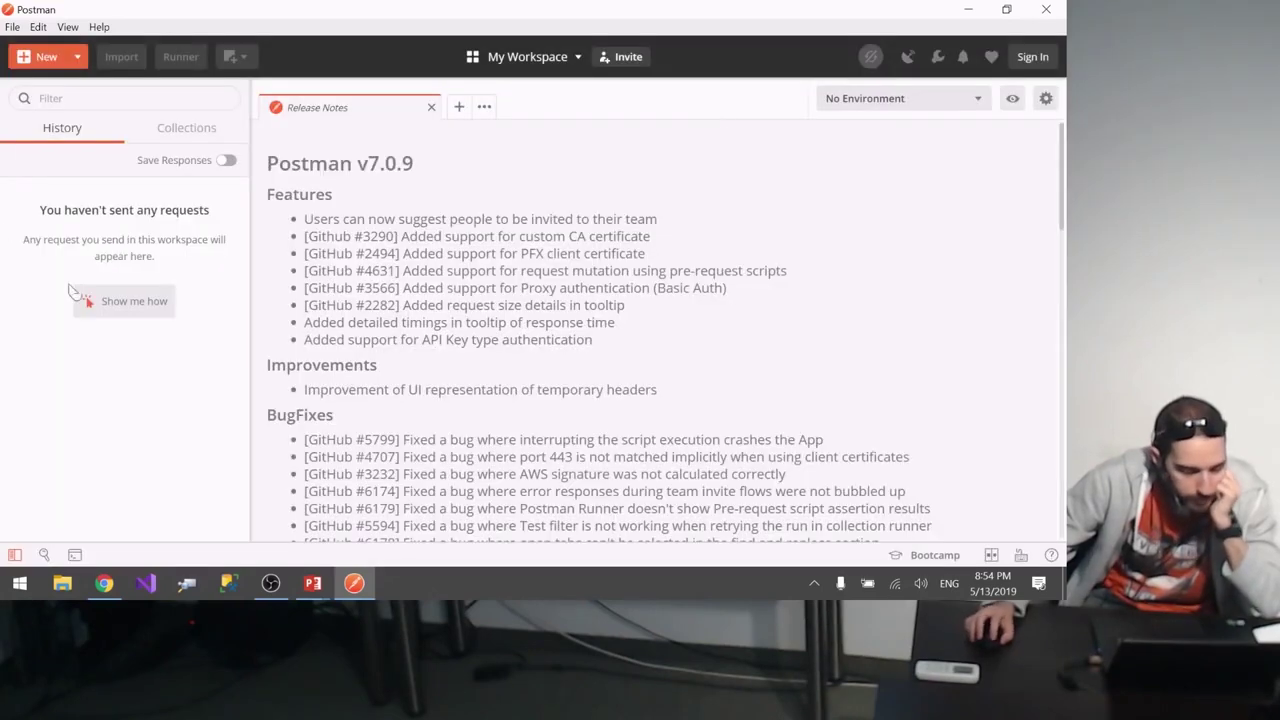
click(163, 133)
click(62, 132)
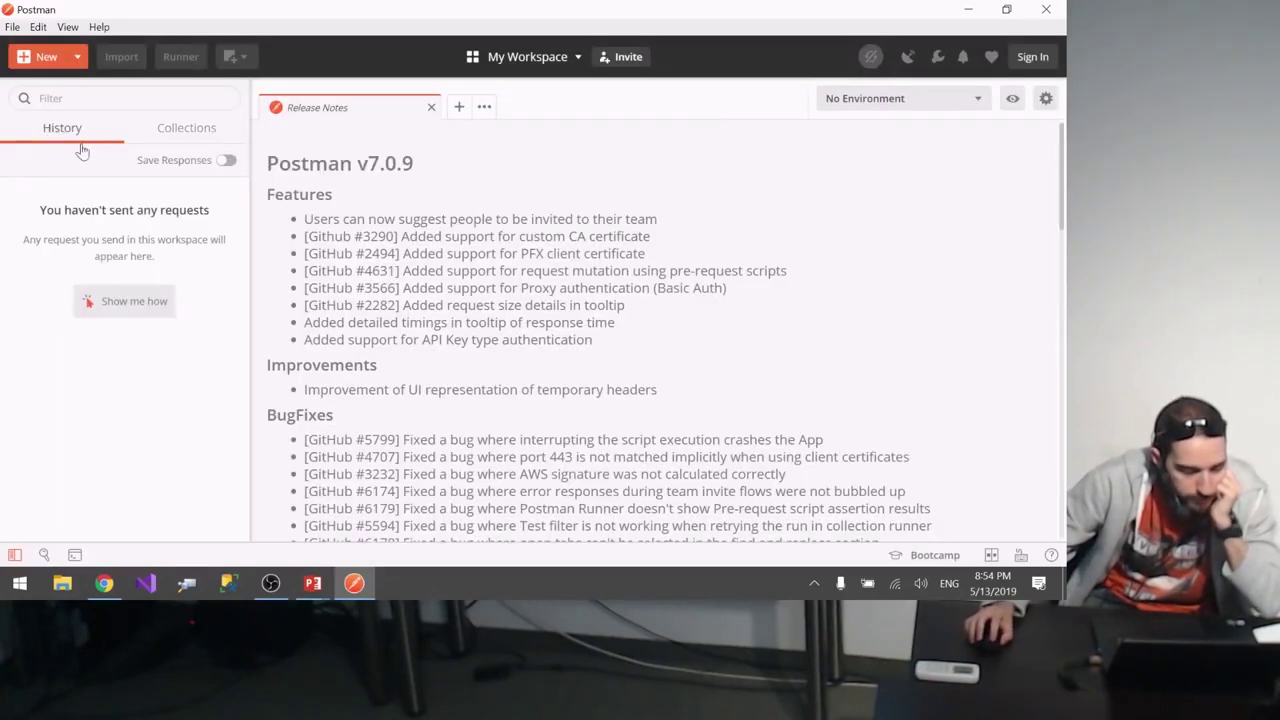
Step: Start a new request named "SoftUni Home Page" with the description "cbd"
click(79, 58)
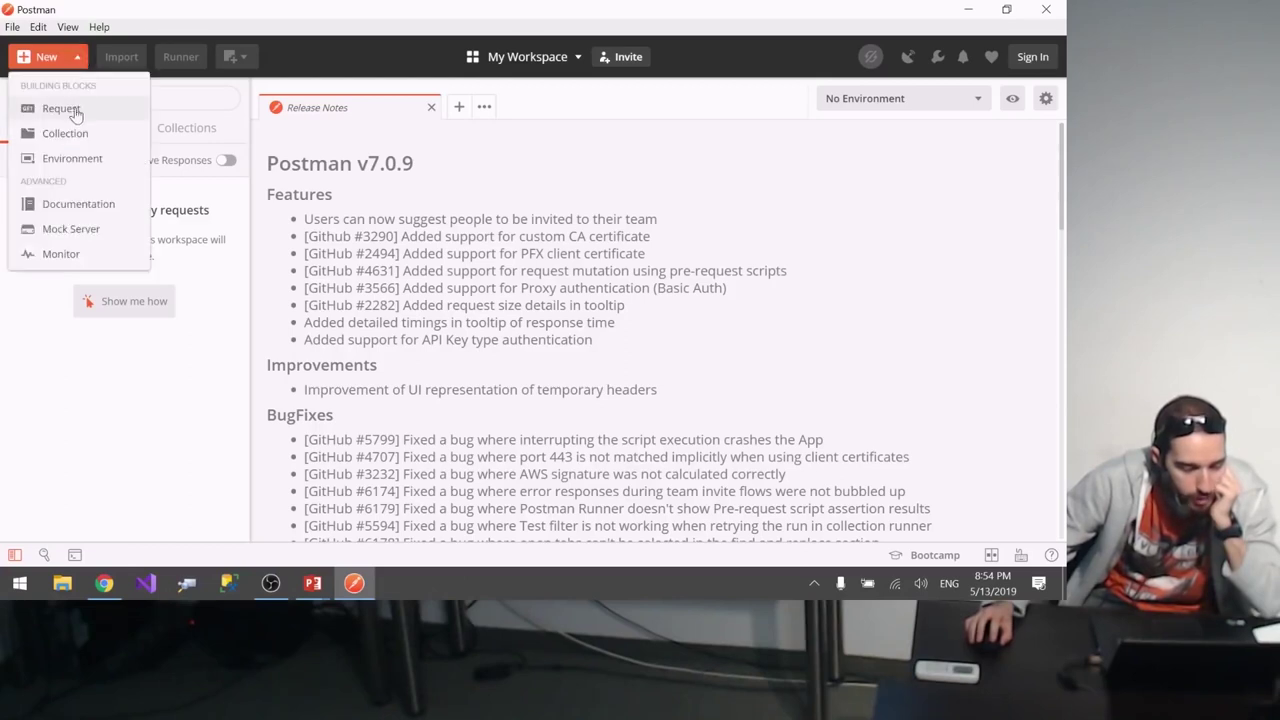
click(61, 108)
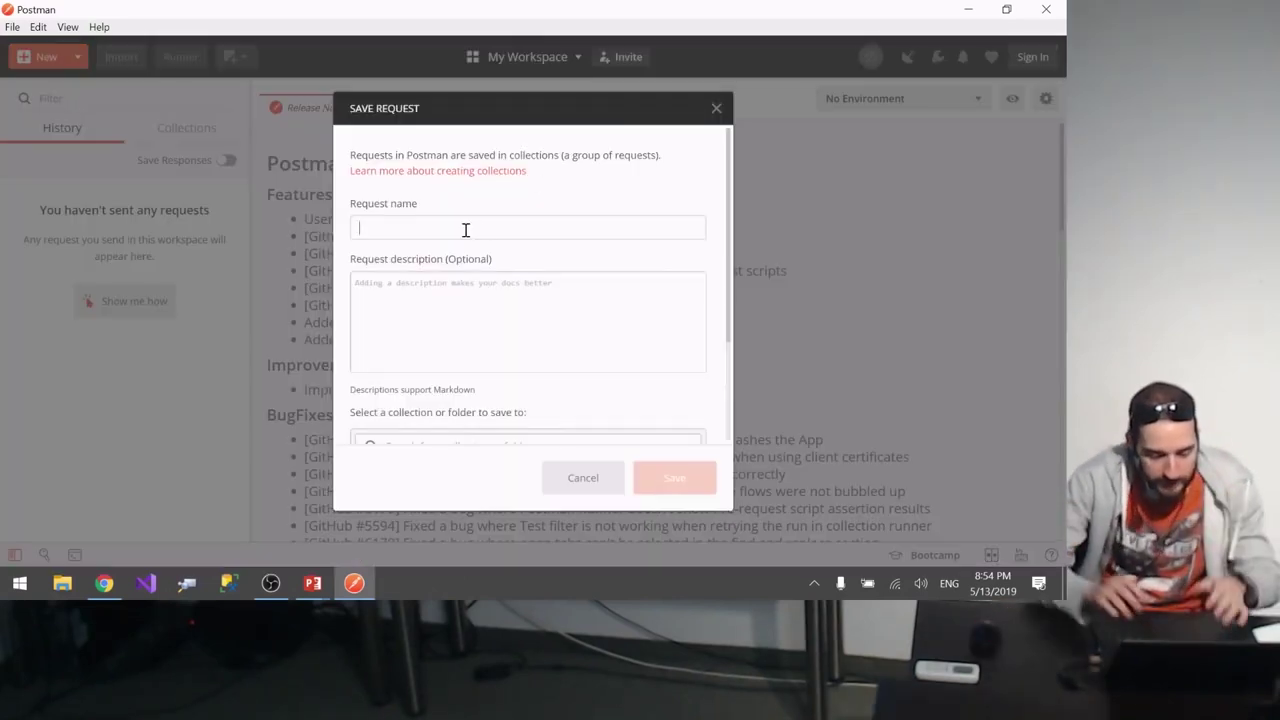
text(SoftU)
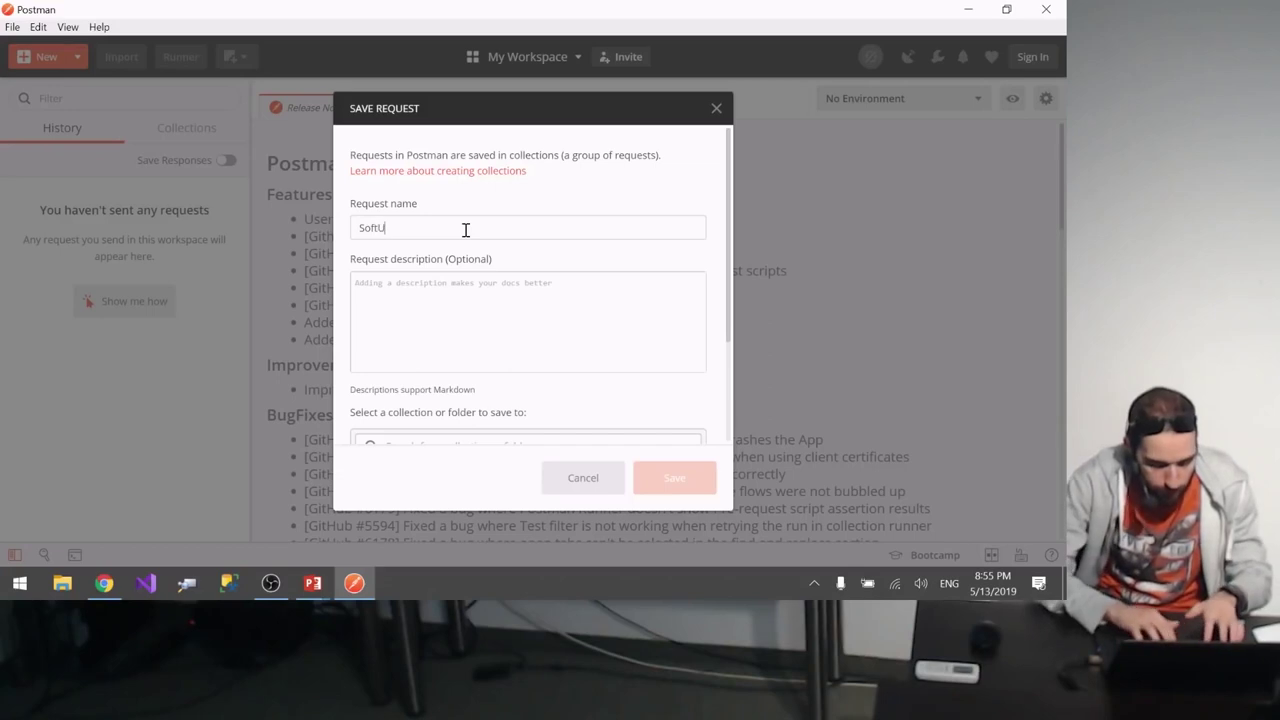
text(ni Home P)
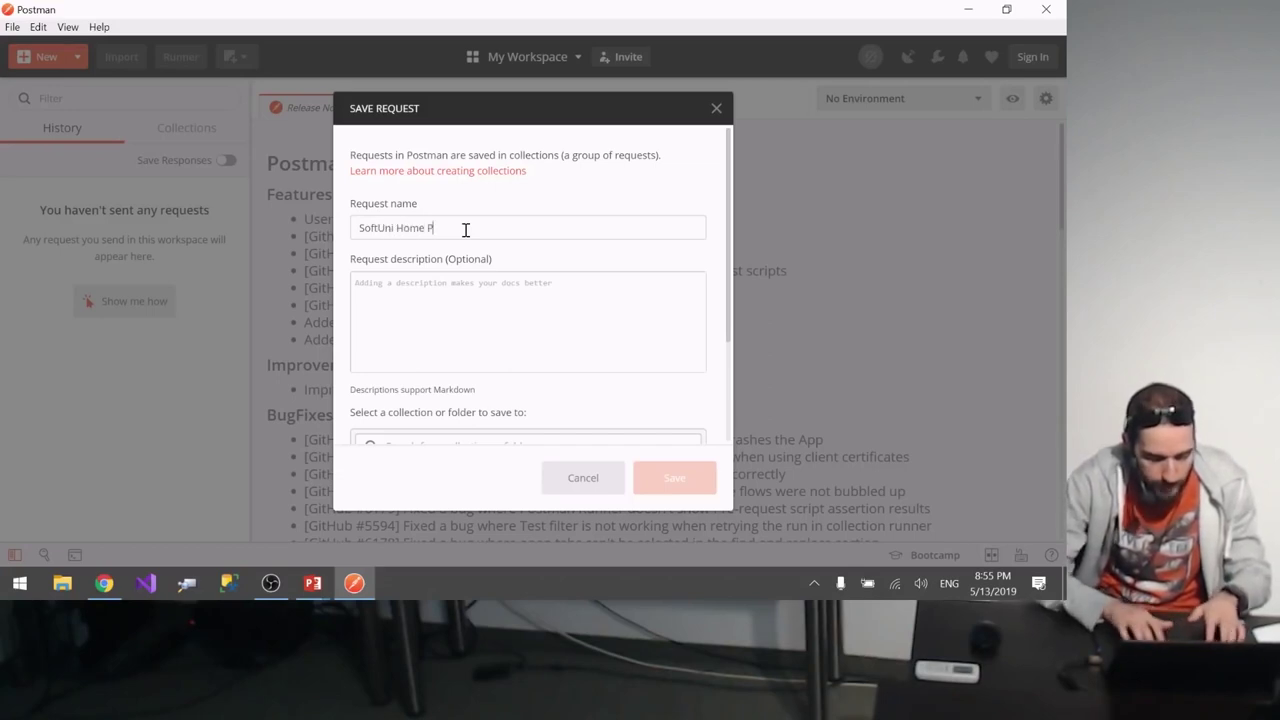
text(age)
scroll(540, 300, down, 3)
scroll(521, 291, up, 3)
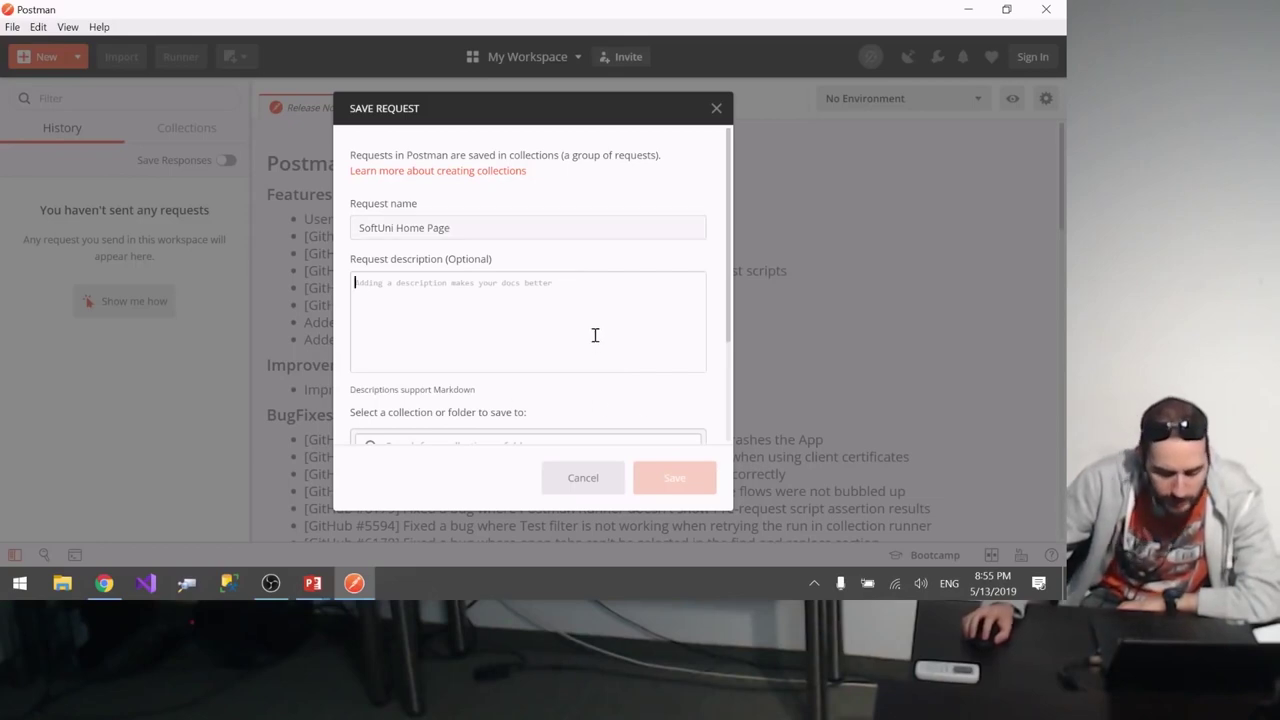
text(cbd)
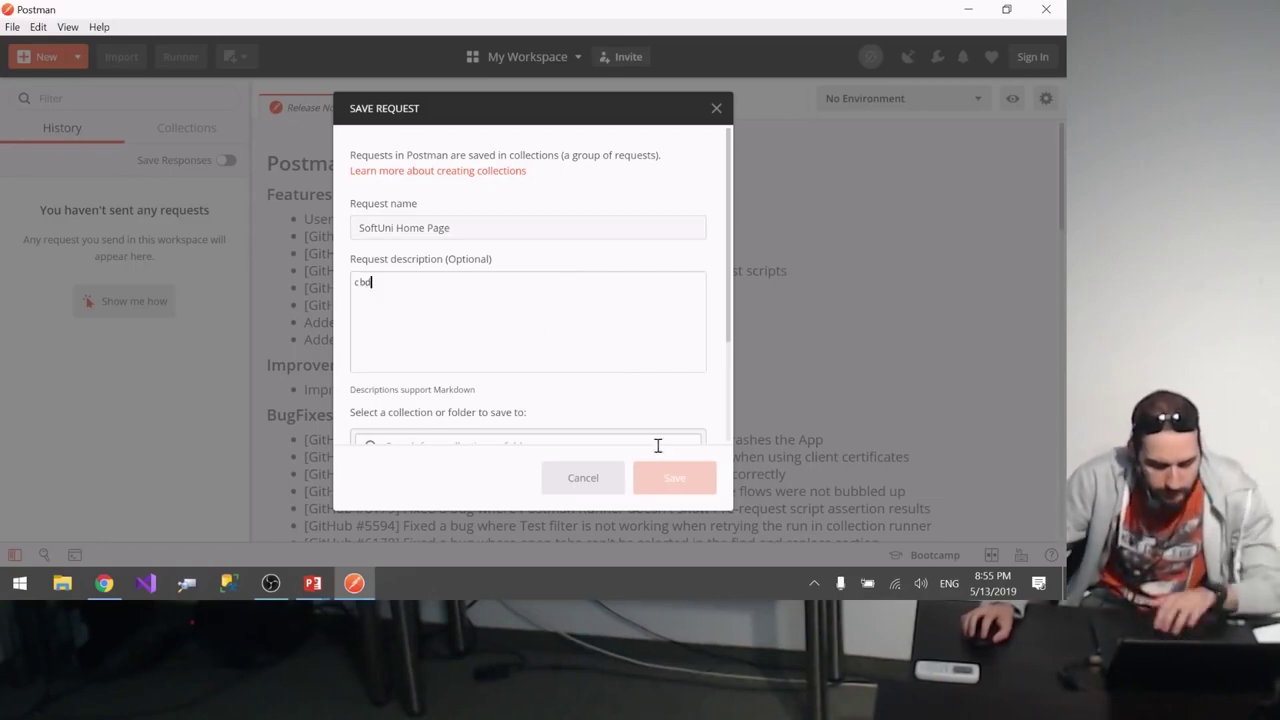
Step: Save the request to a new collection named "Test" and expand that collection to display its request
scroll(540, 310, down, 3)
click(637, 338)
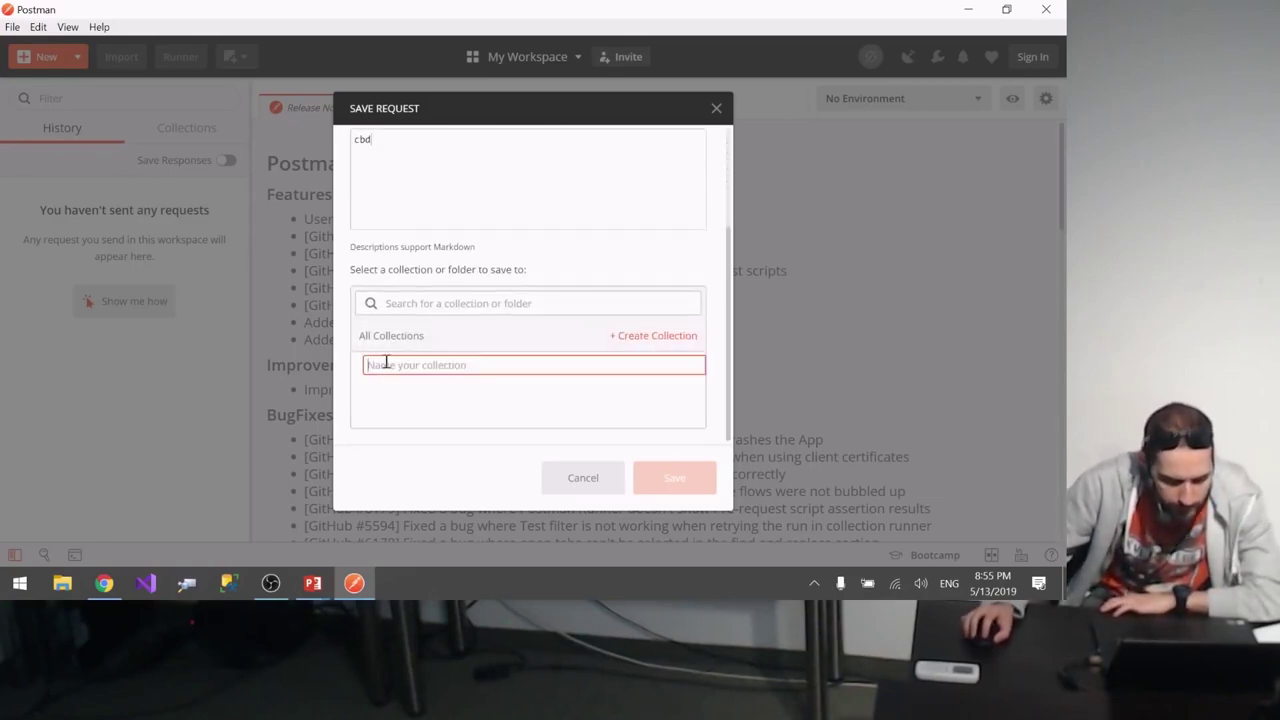
text(Test)
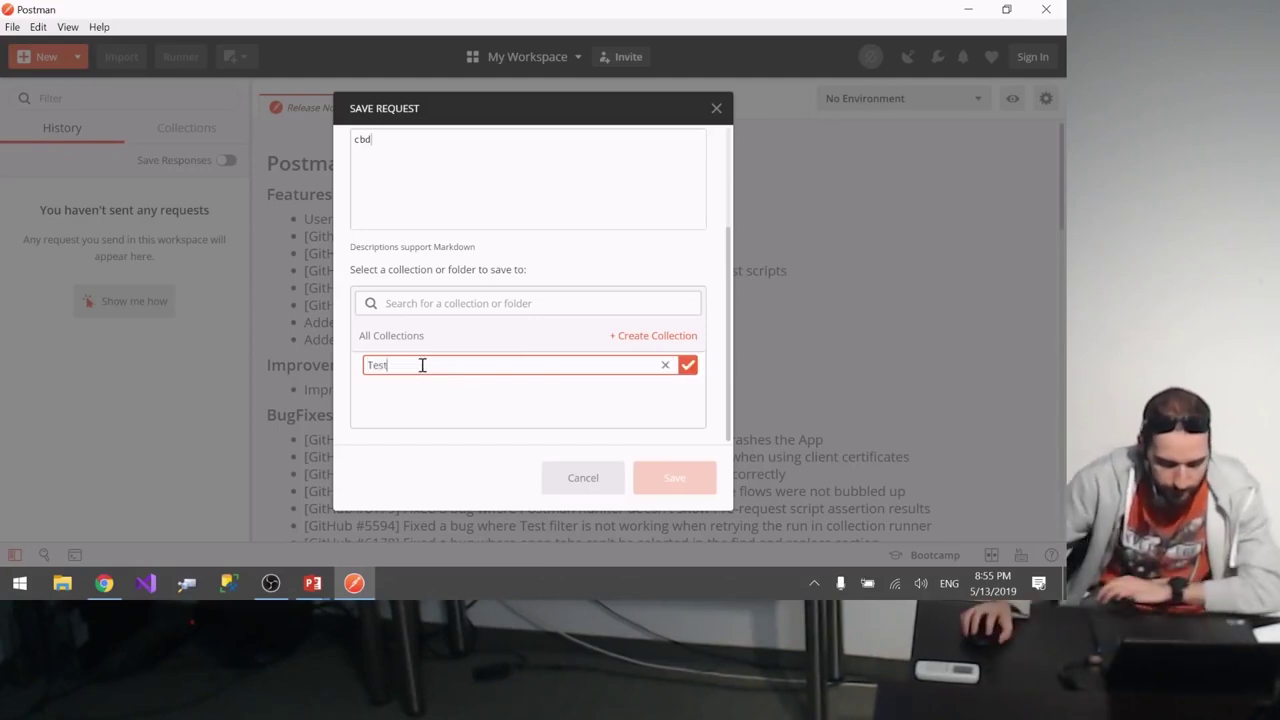
click(687, 366)
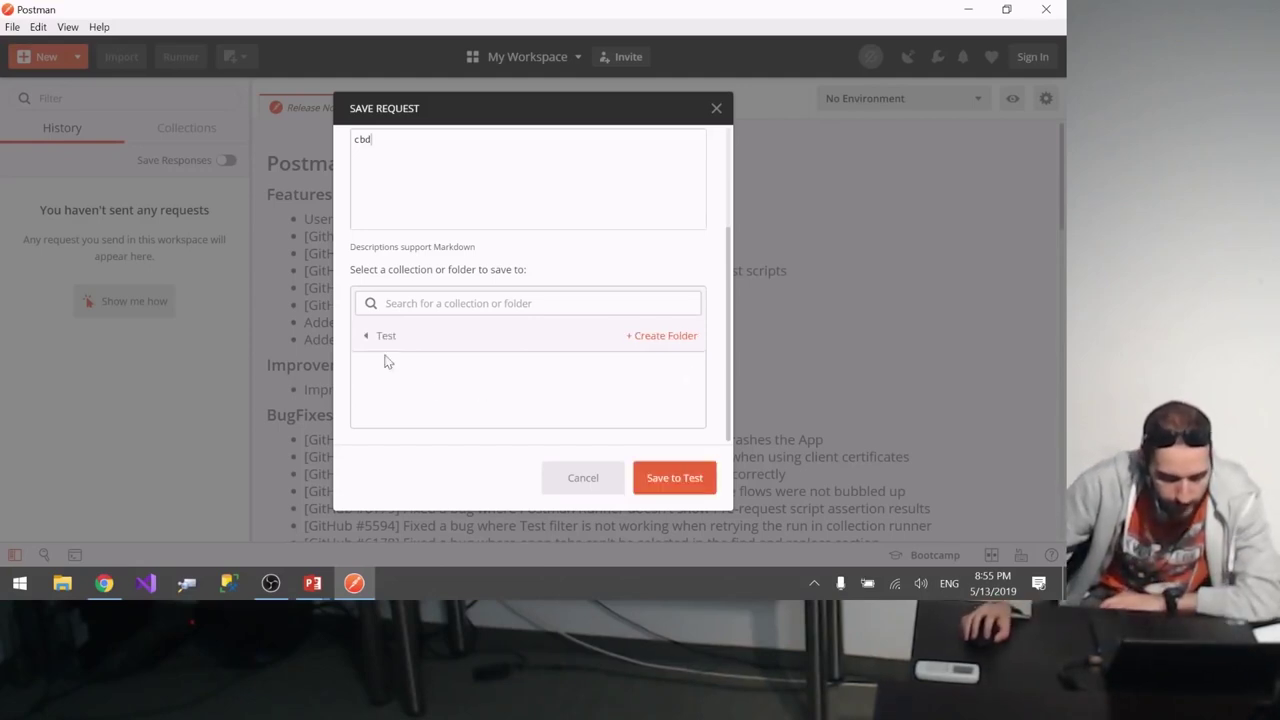
click(686, 484)
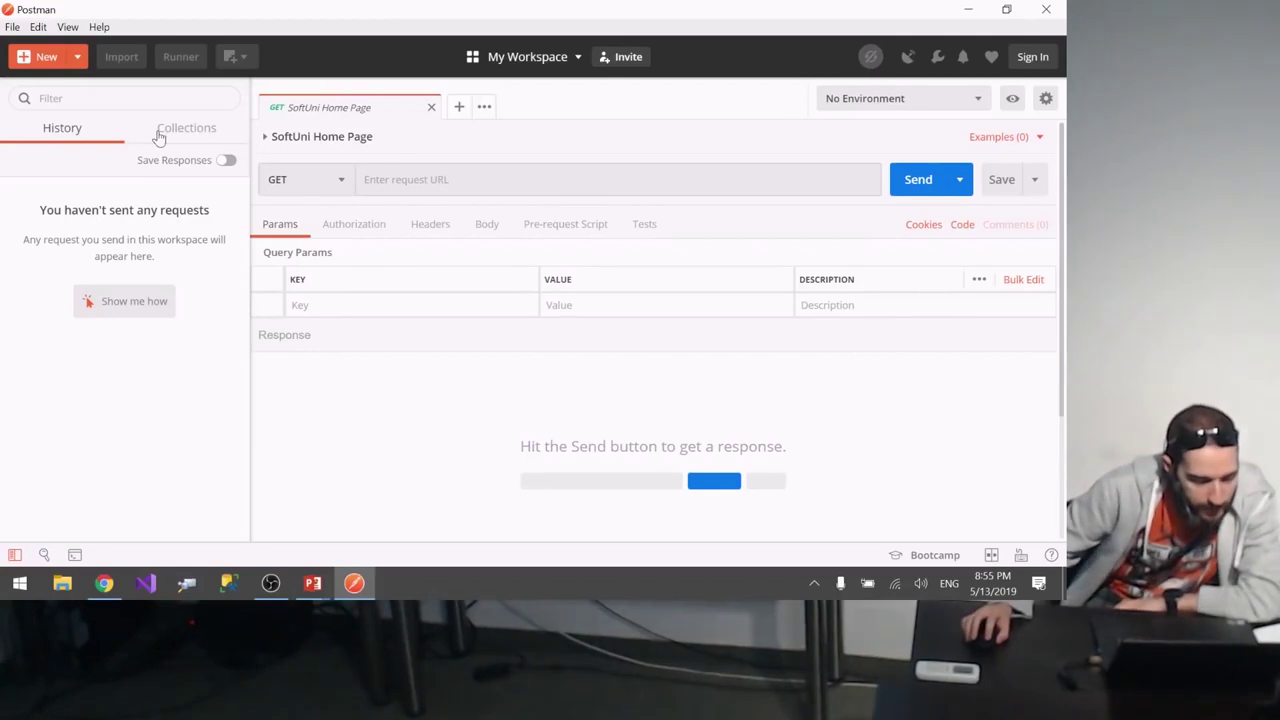
click(159, 137)
click(14, 204)
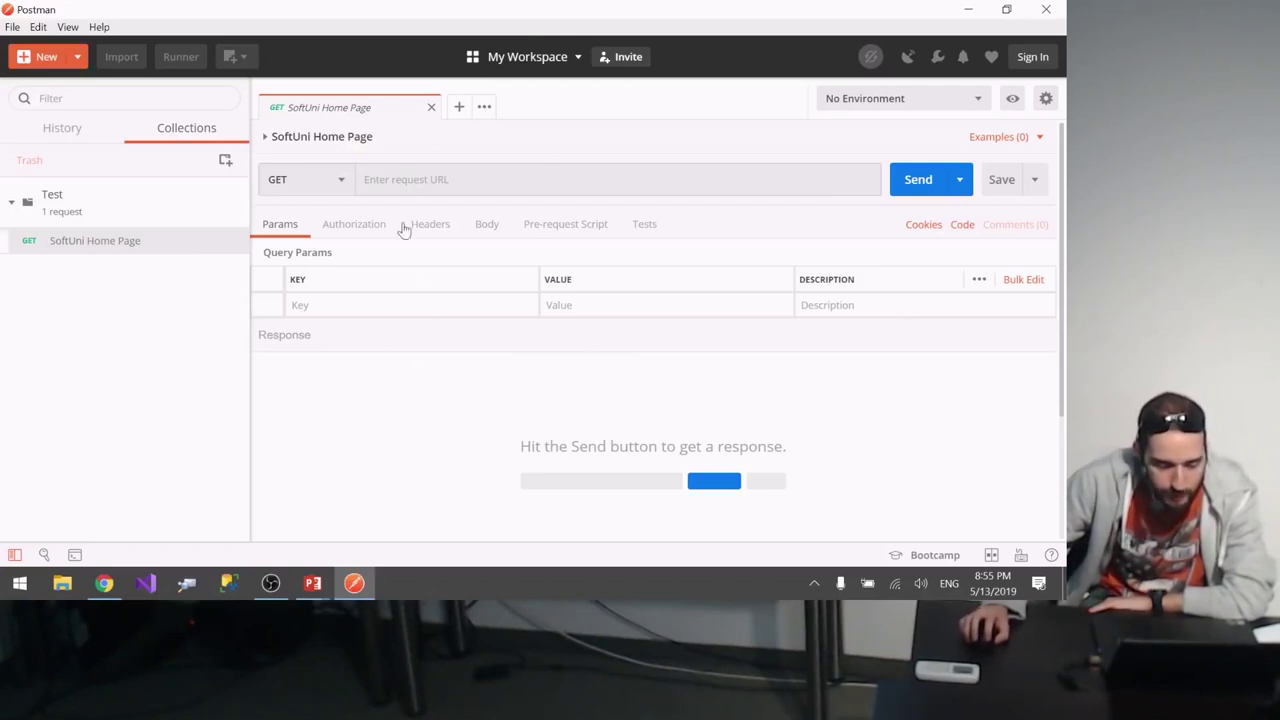
click(334, 179)
scroll(343, 380, down, 1)
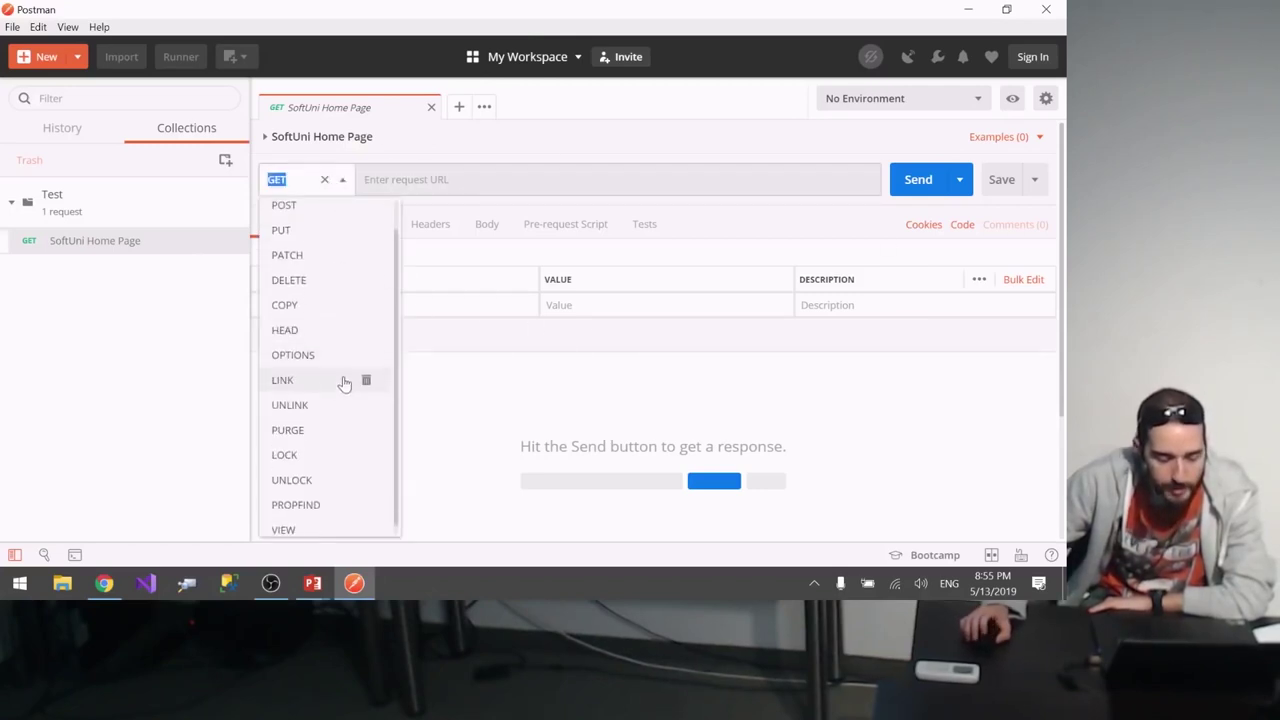
scroll(343, 380, up, 1)
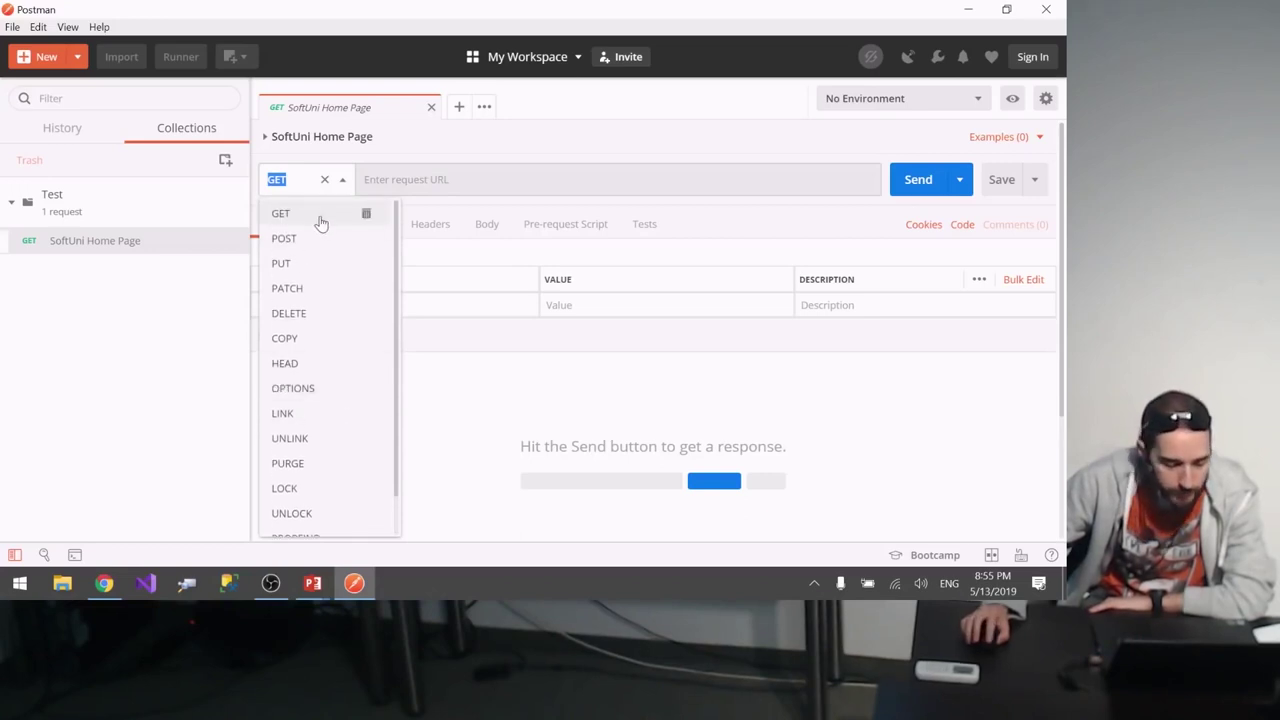
scroll(300, 425, down, 1)
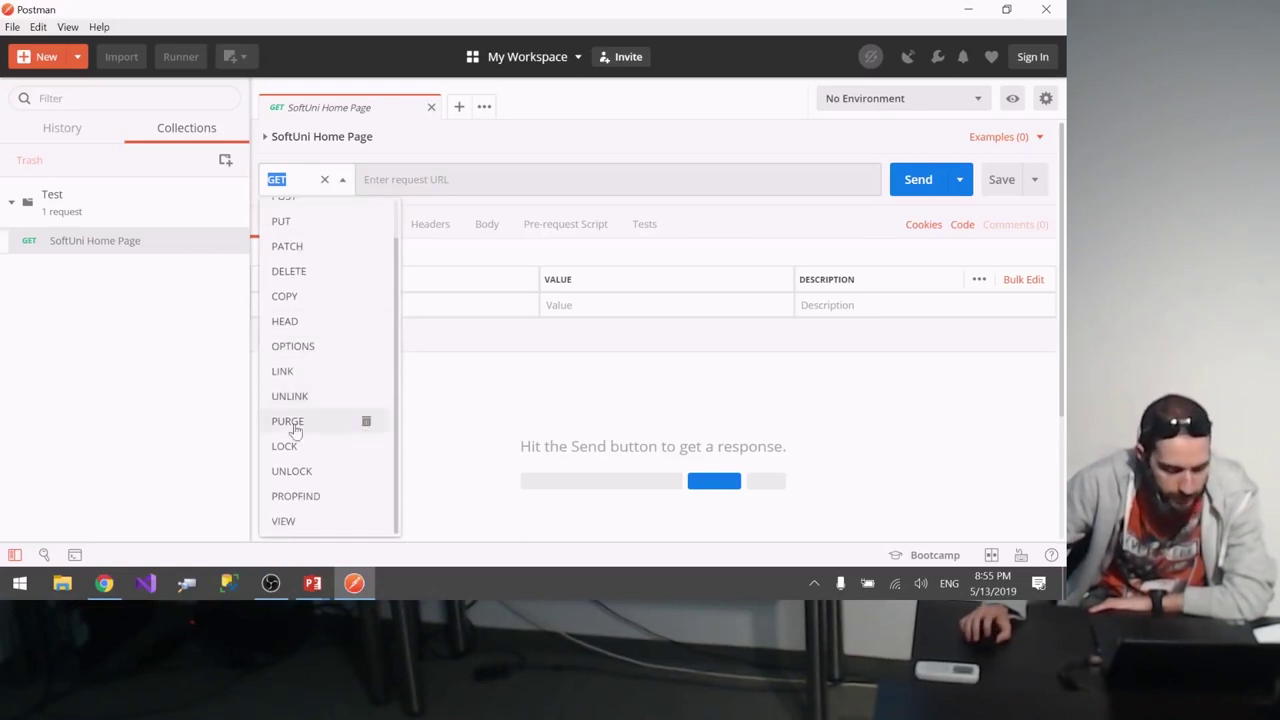
click(403, 179)
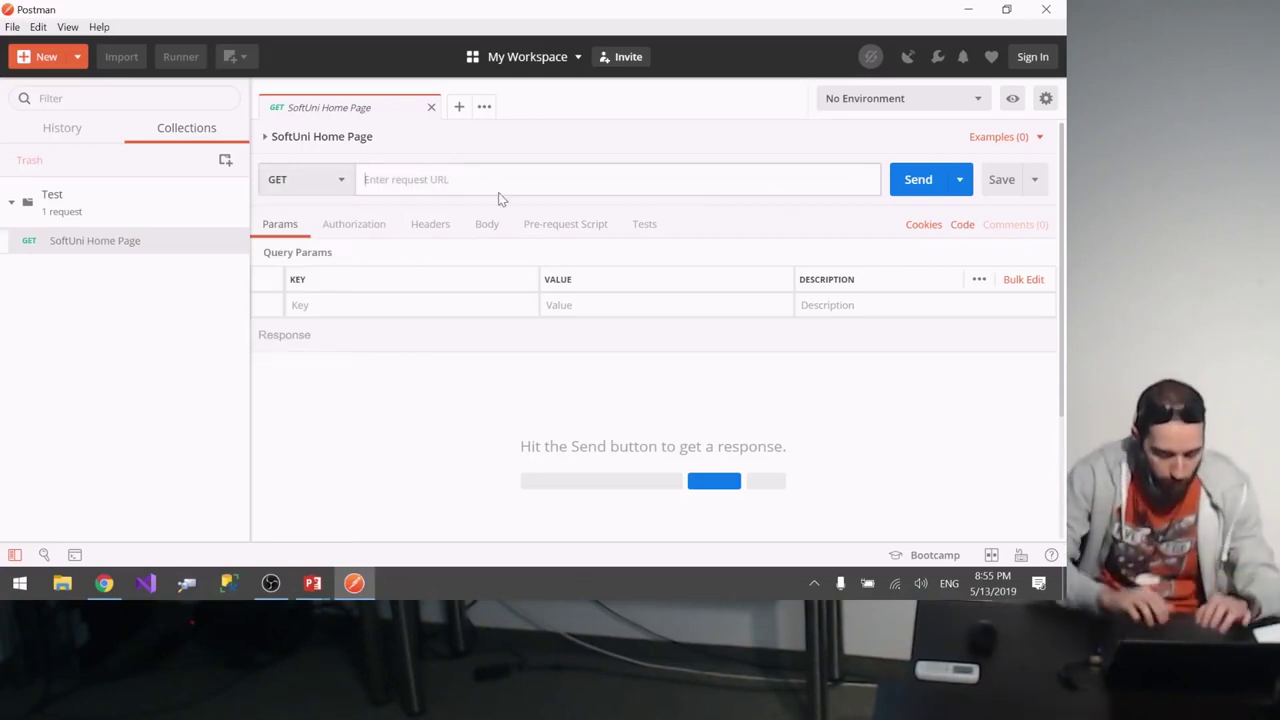
text(http)
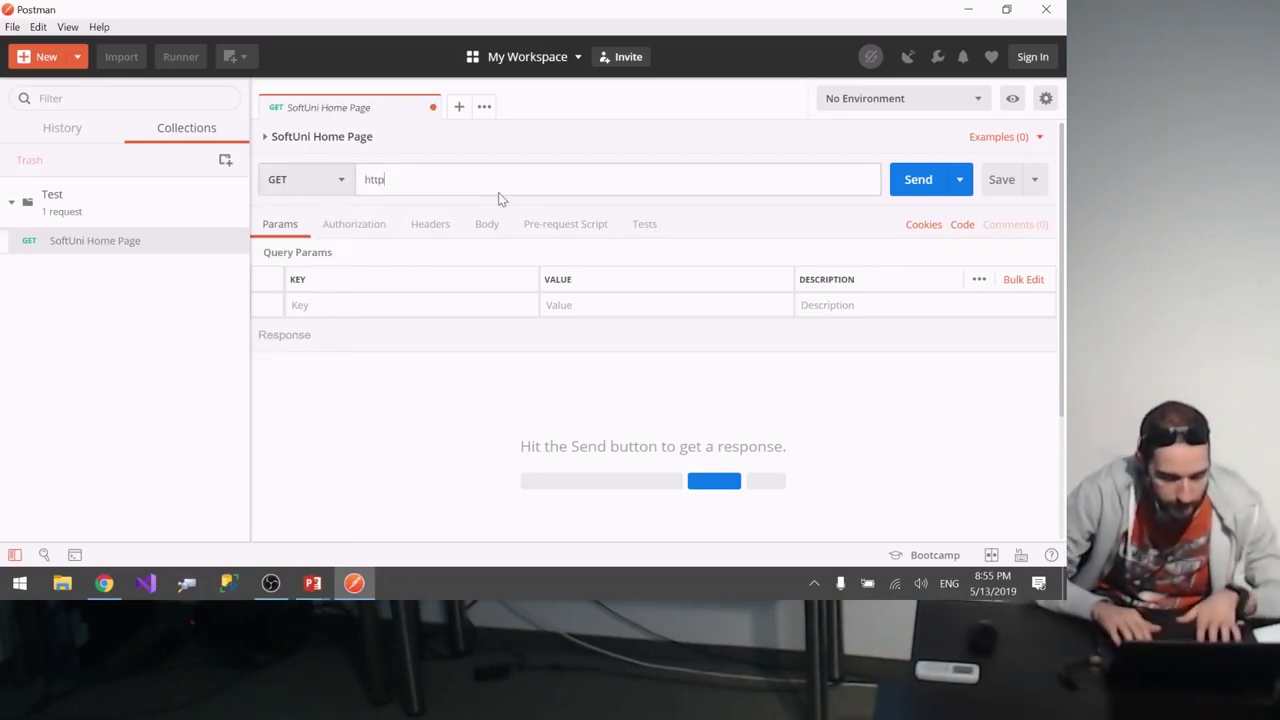
text(://softuni.bg/)
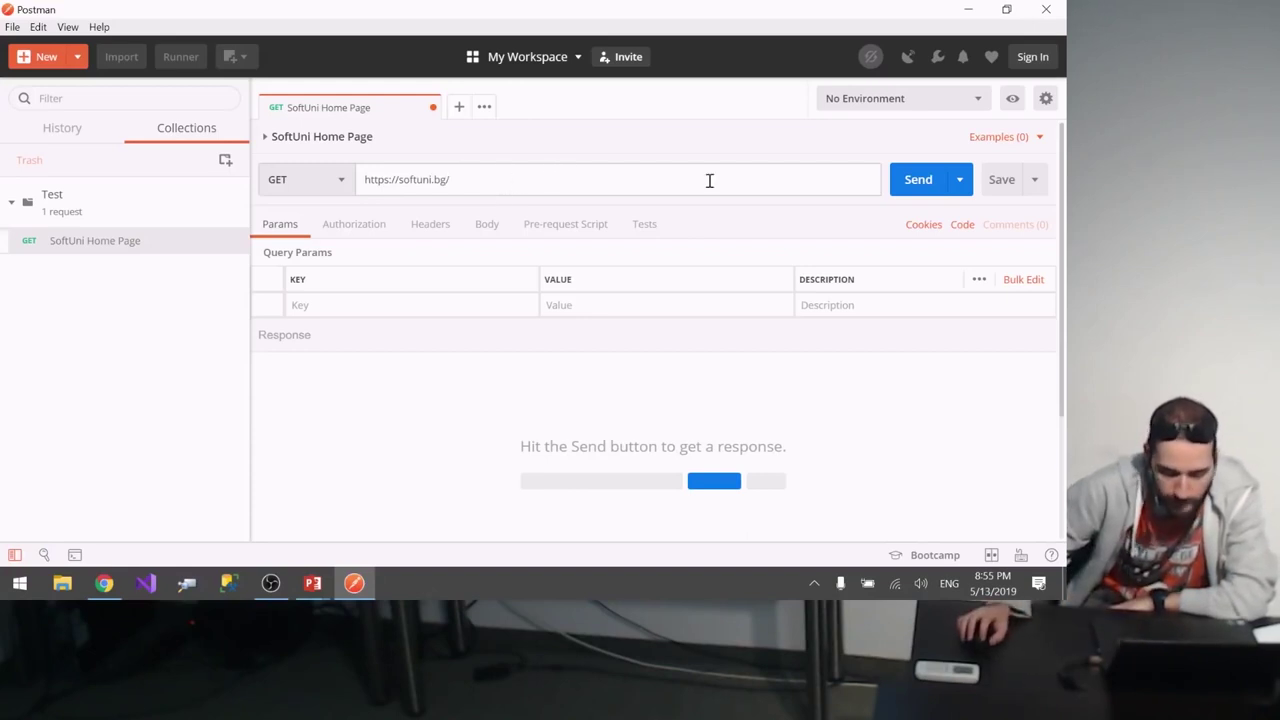
Step: Add a Content-Length header with the value 20 to the request
click(437, 226)
click(507, 304)
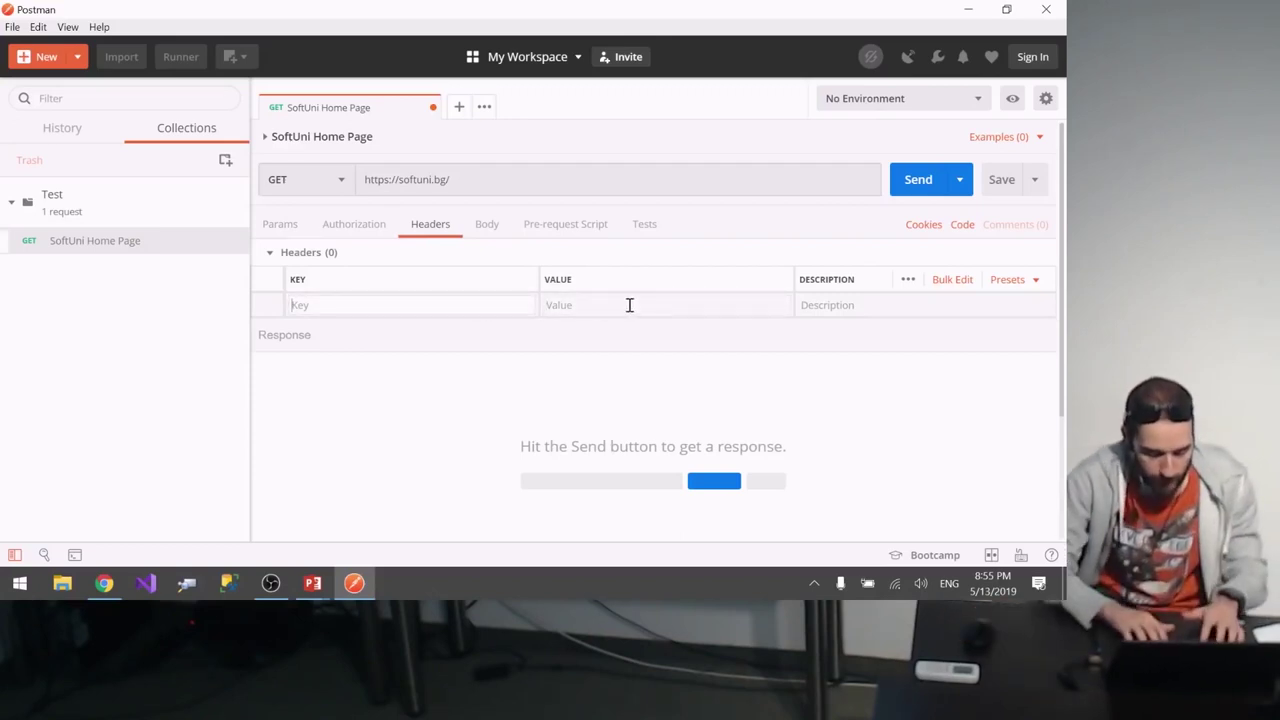
text(Conte)
key(Down)
key(Down)
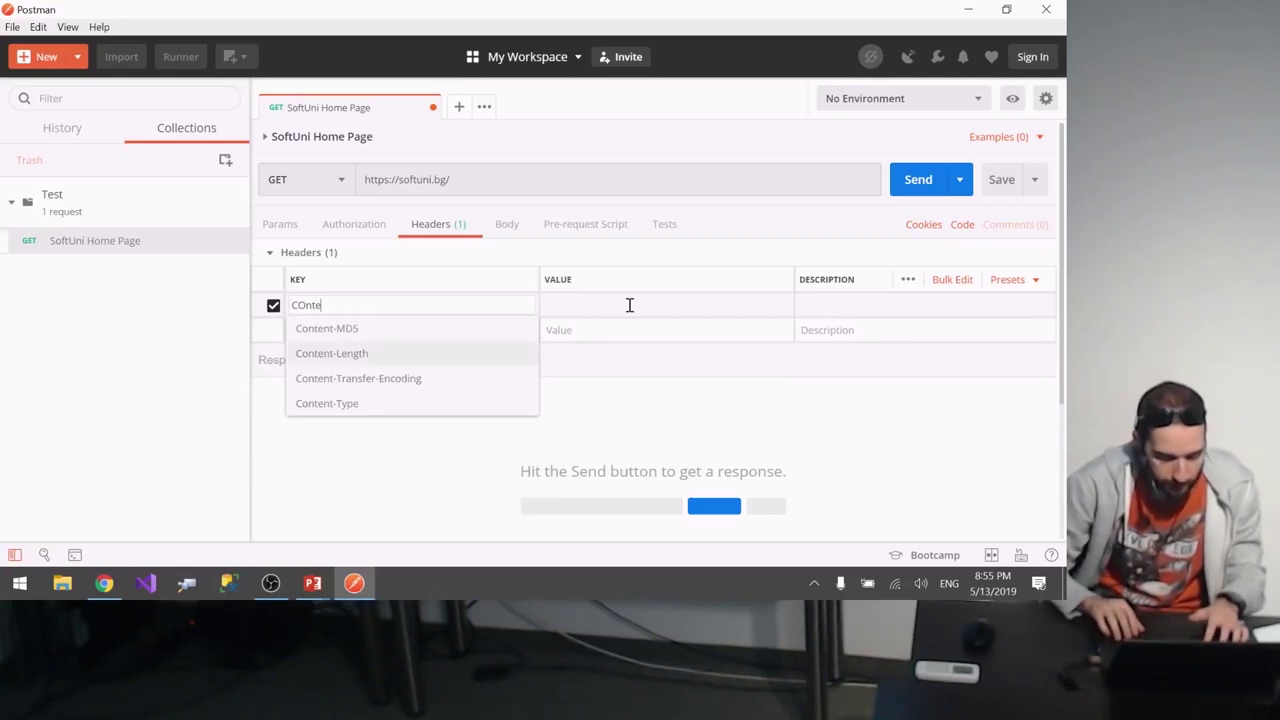
key(Return)
click(630, 305)
text(20)
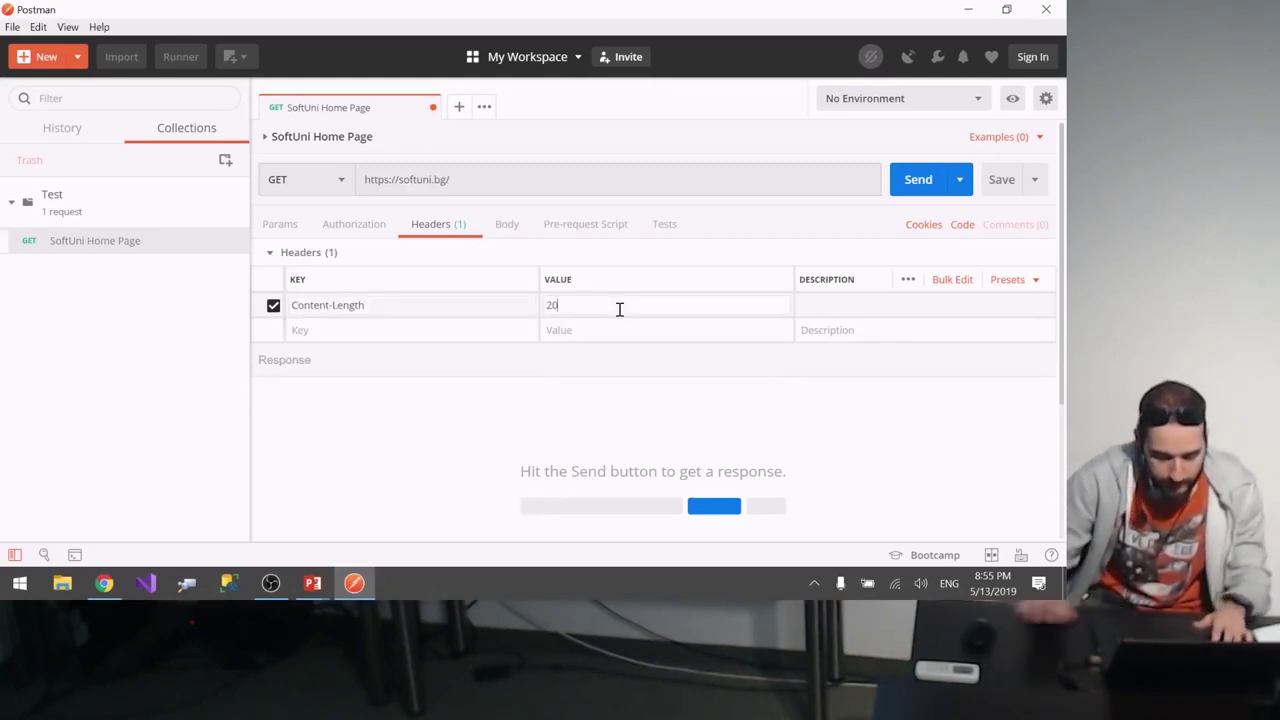
Step: Try the form-data and raw body types with some filler raw text, and return the request body to none
click(508, 226)
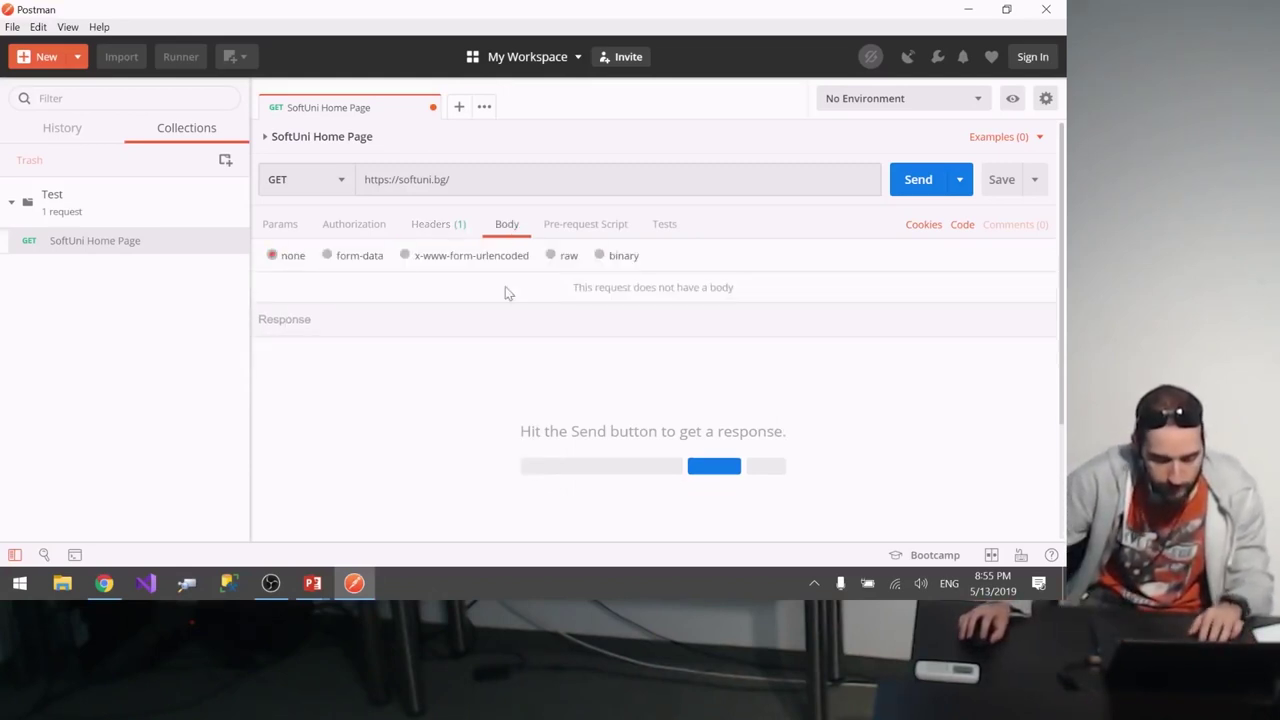
click(344, 258)
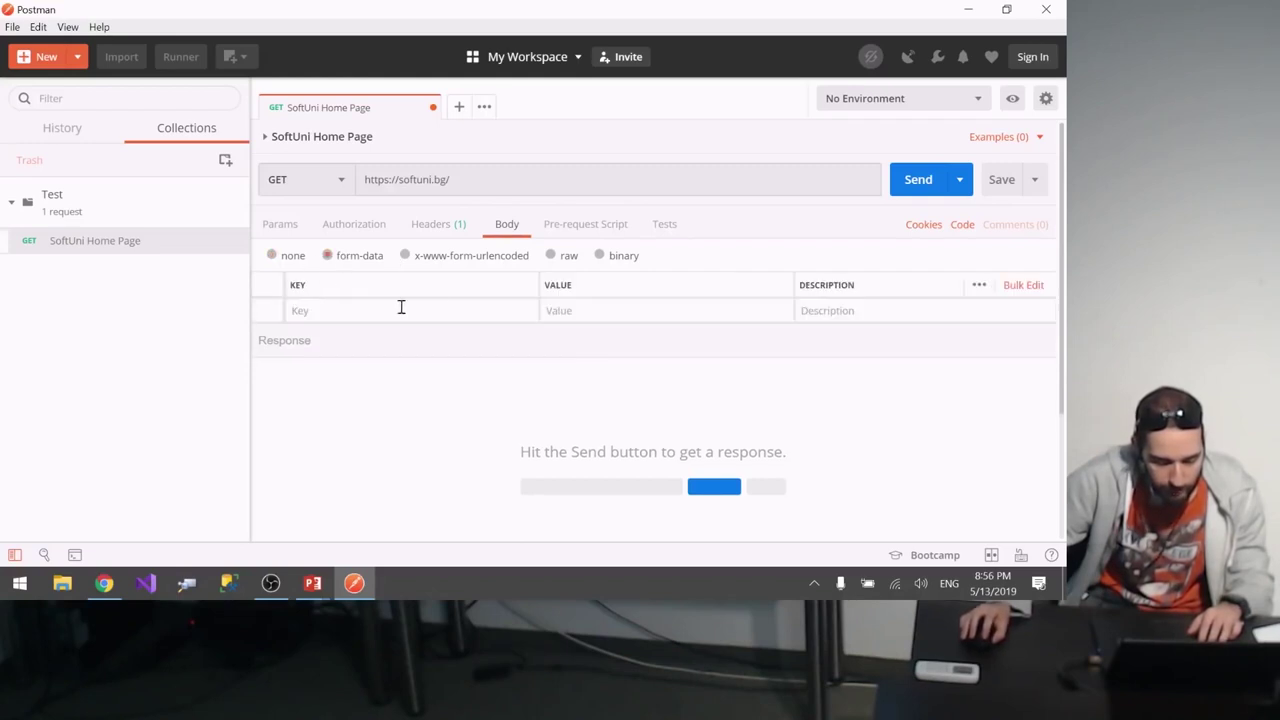
click(563, 259)
text(sdfsfsdfsdfsds)
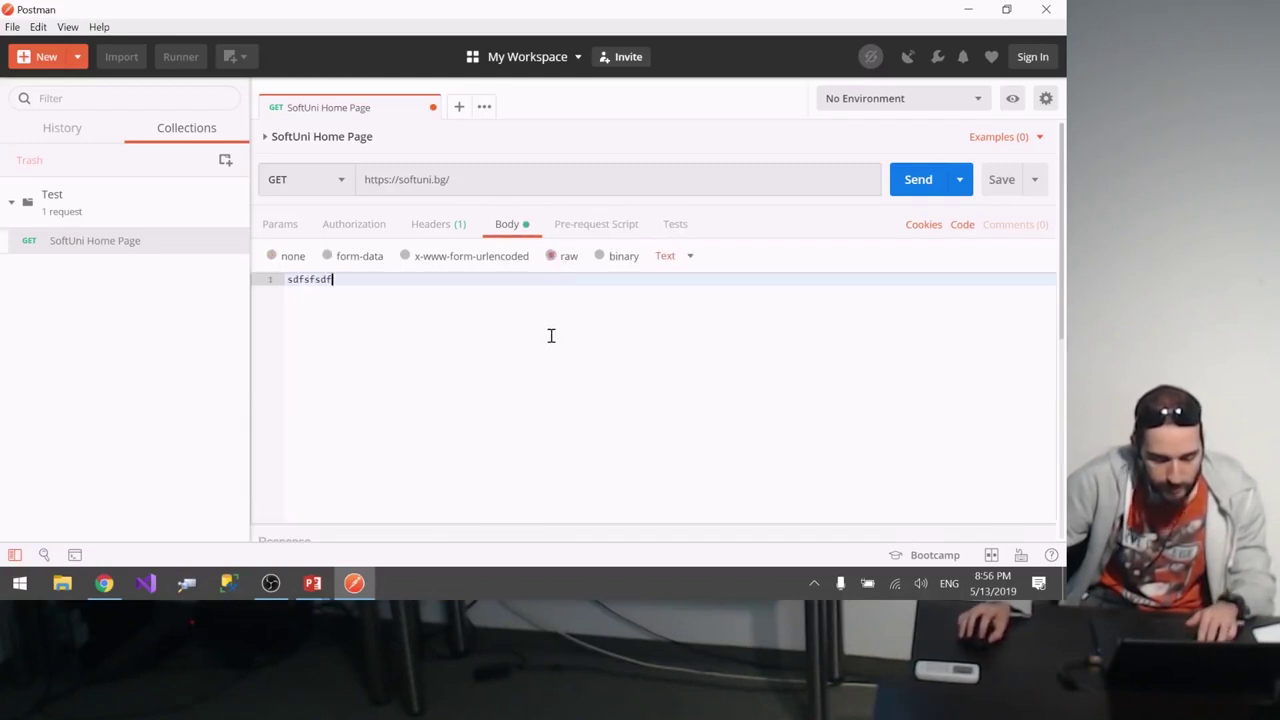
click(275, 261)
Step: Replace the key of the Content-Length request header with "User-Agent: SoftUniBrowser/1.0"
click(440, 229)
drag(370, 301, 168, 298)
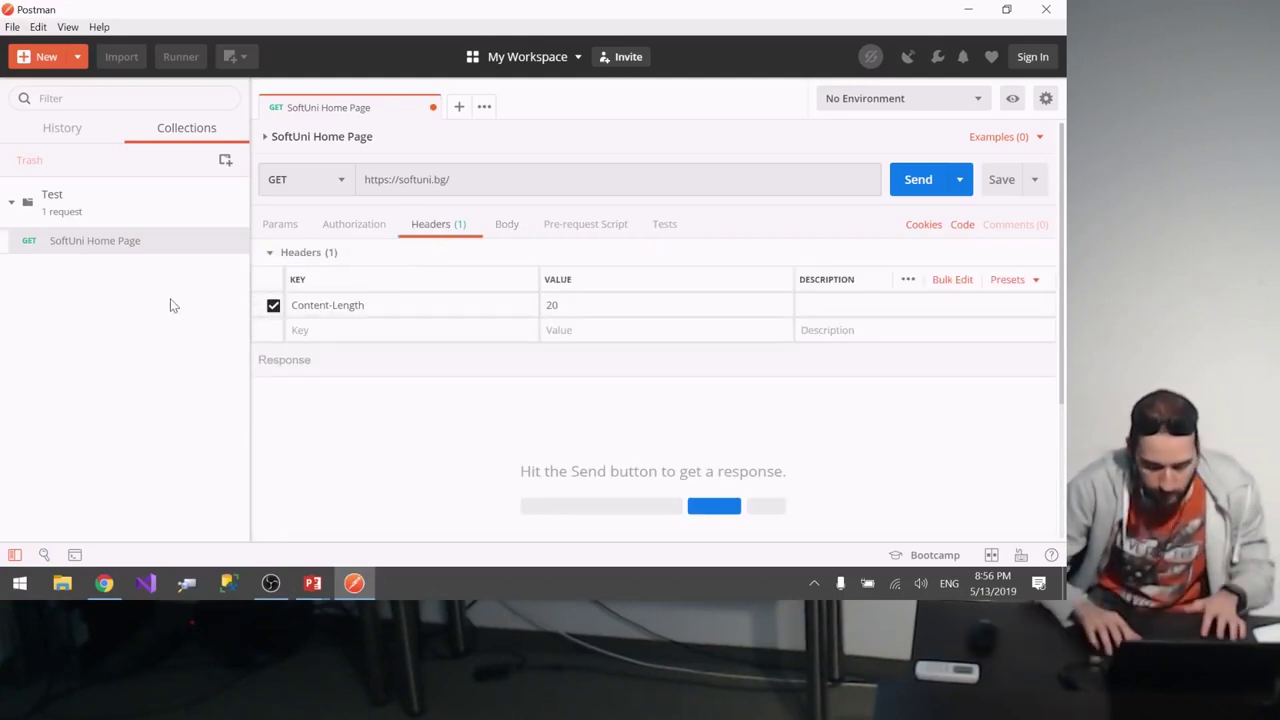
drag(424, 305, 289, 303)
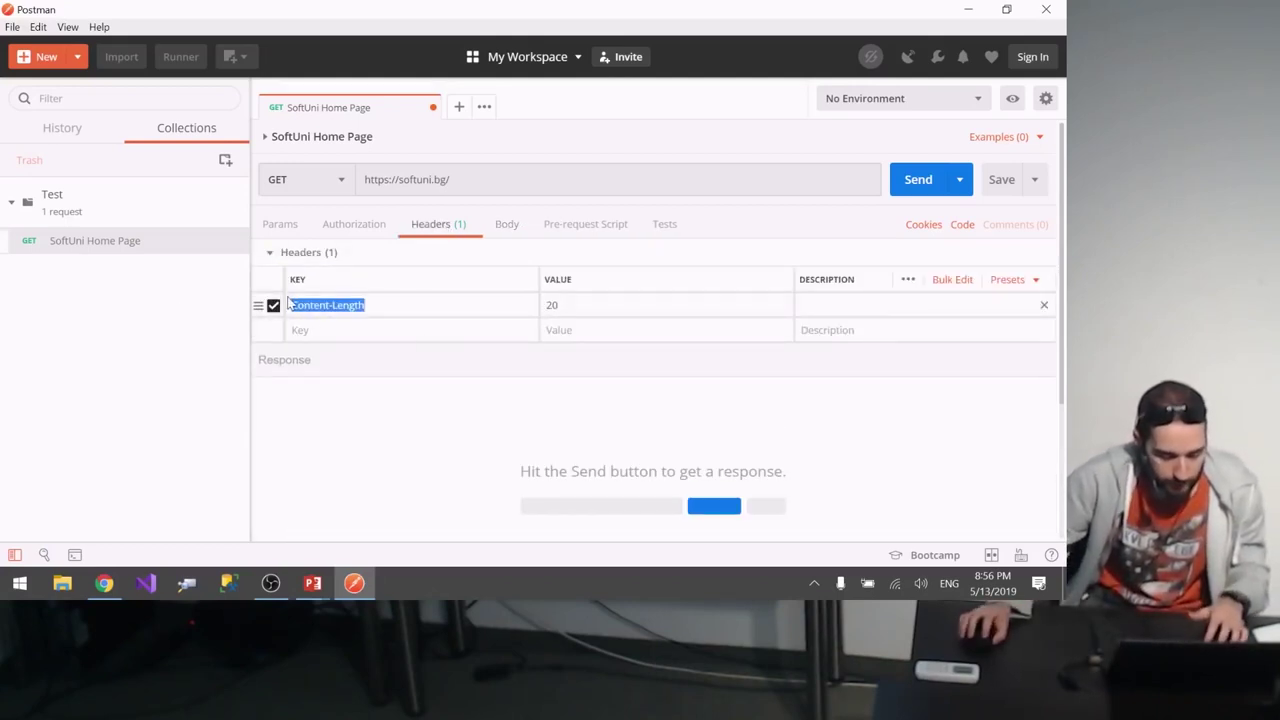
text(Us)
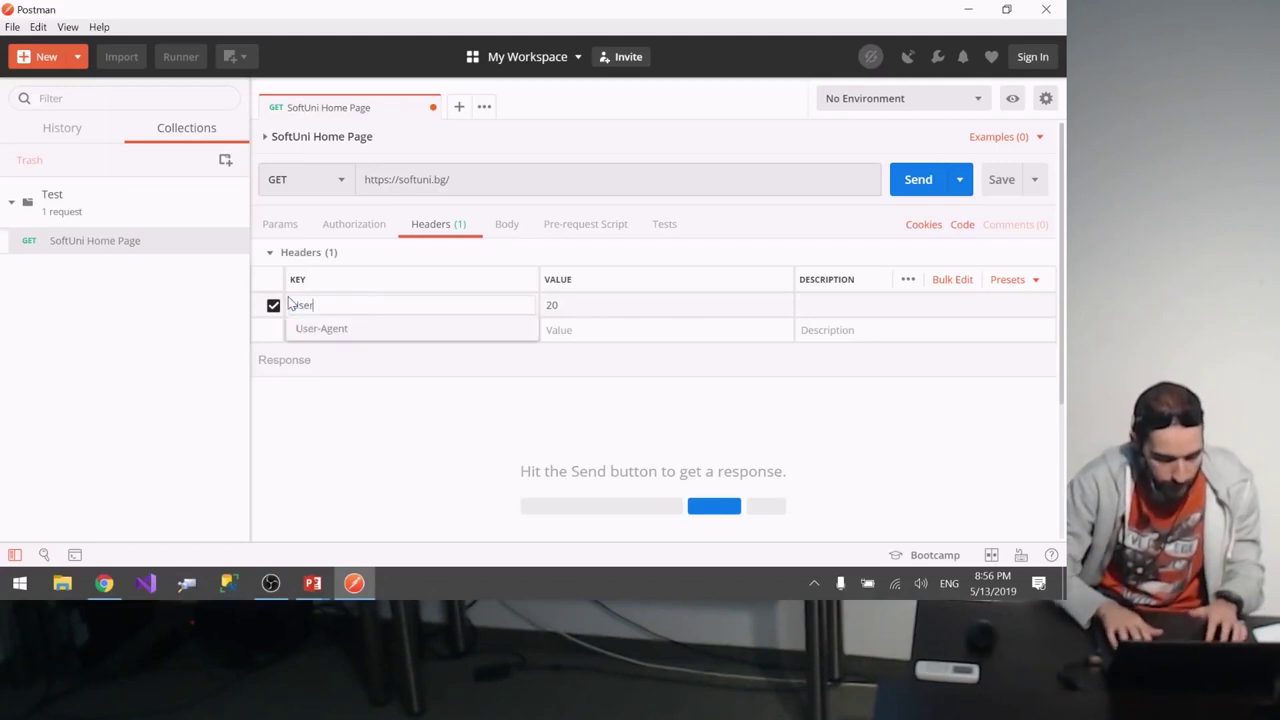
text(er)
key(Return)
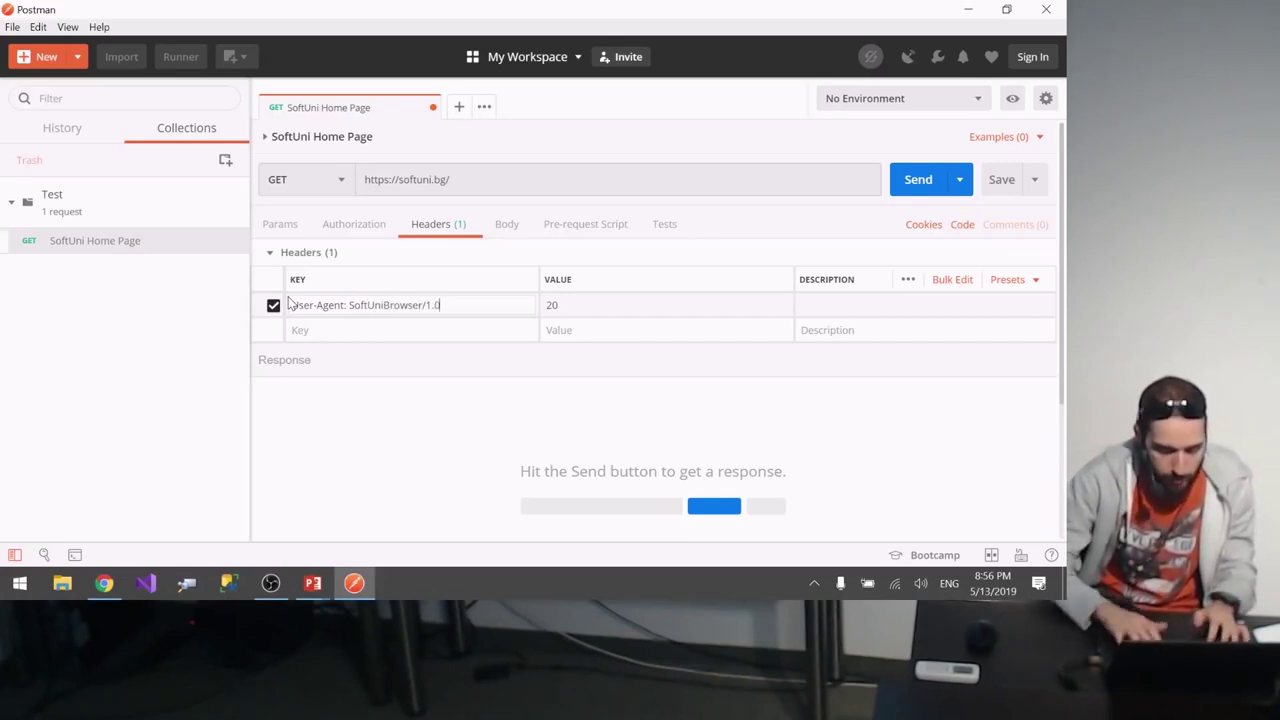
click(380, 348)
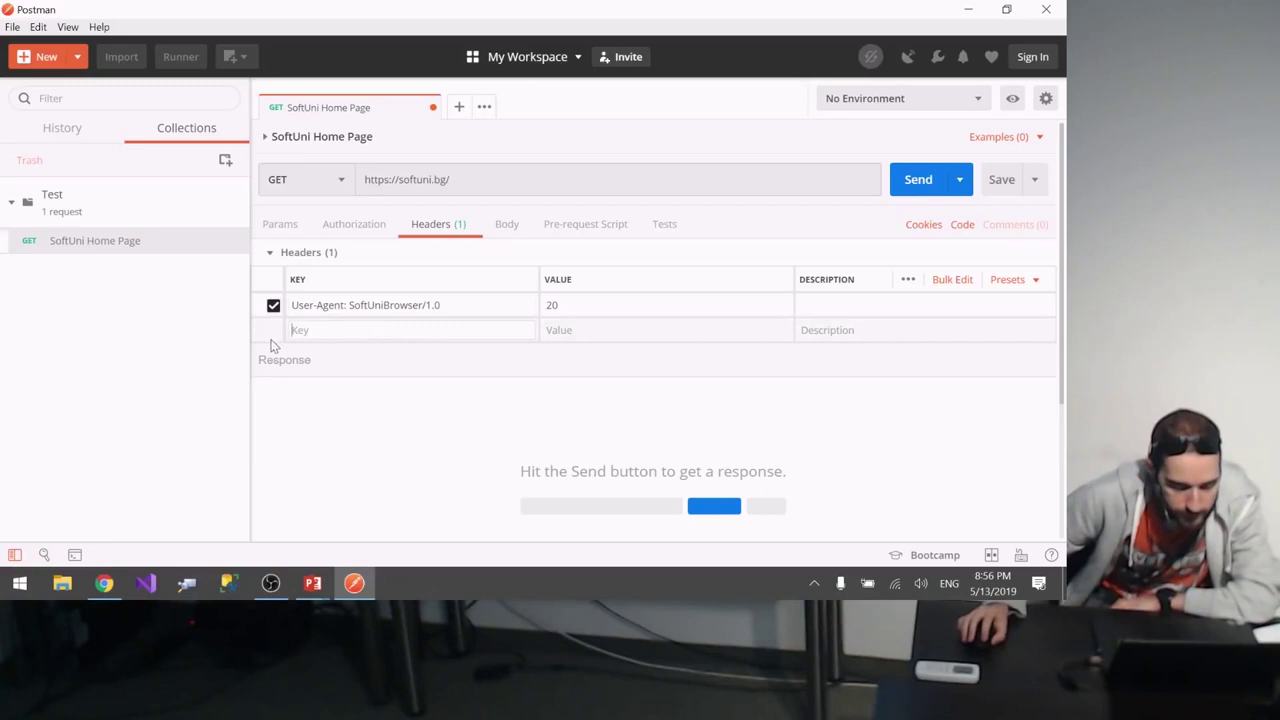
Step: Browse the suggested header keys and add a custom header whose key is "X-", the presenter's first name and "-Header", leaving its value empty
click(417, 328)
scroll(495, 380, down, 10)
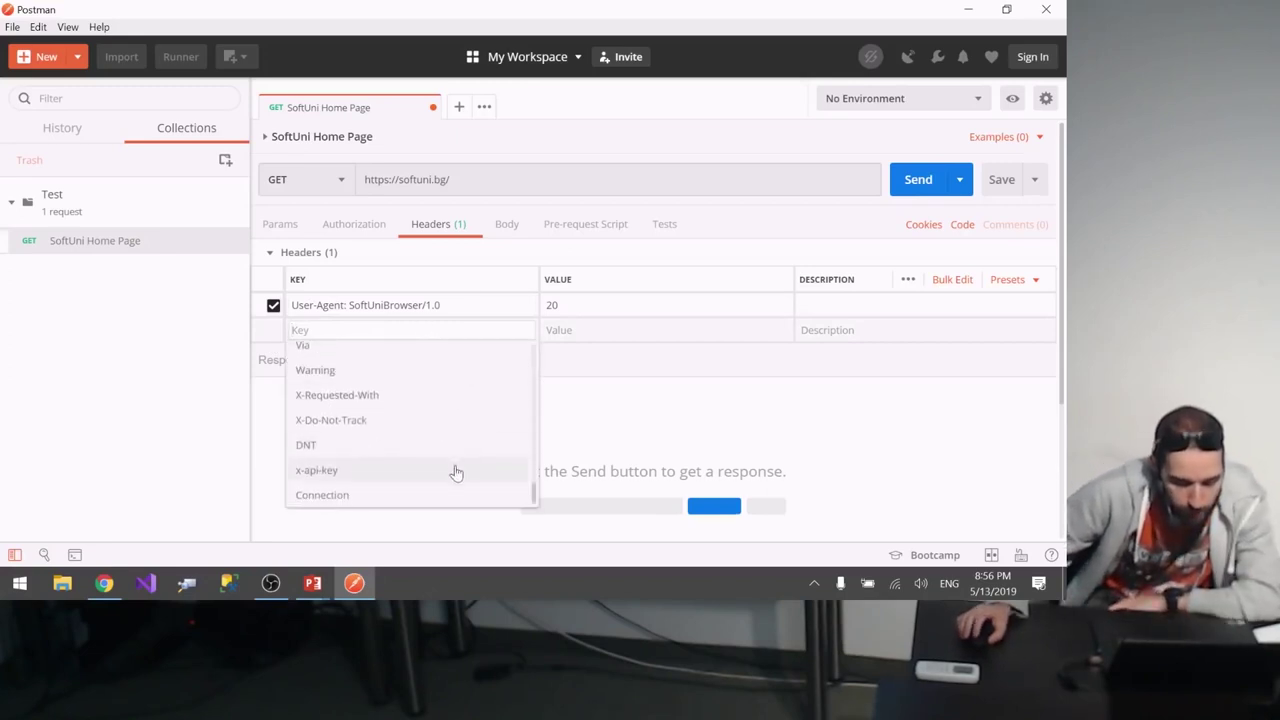
scroll(420, 432, up, 10)
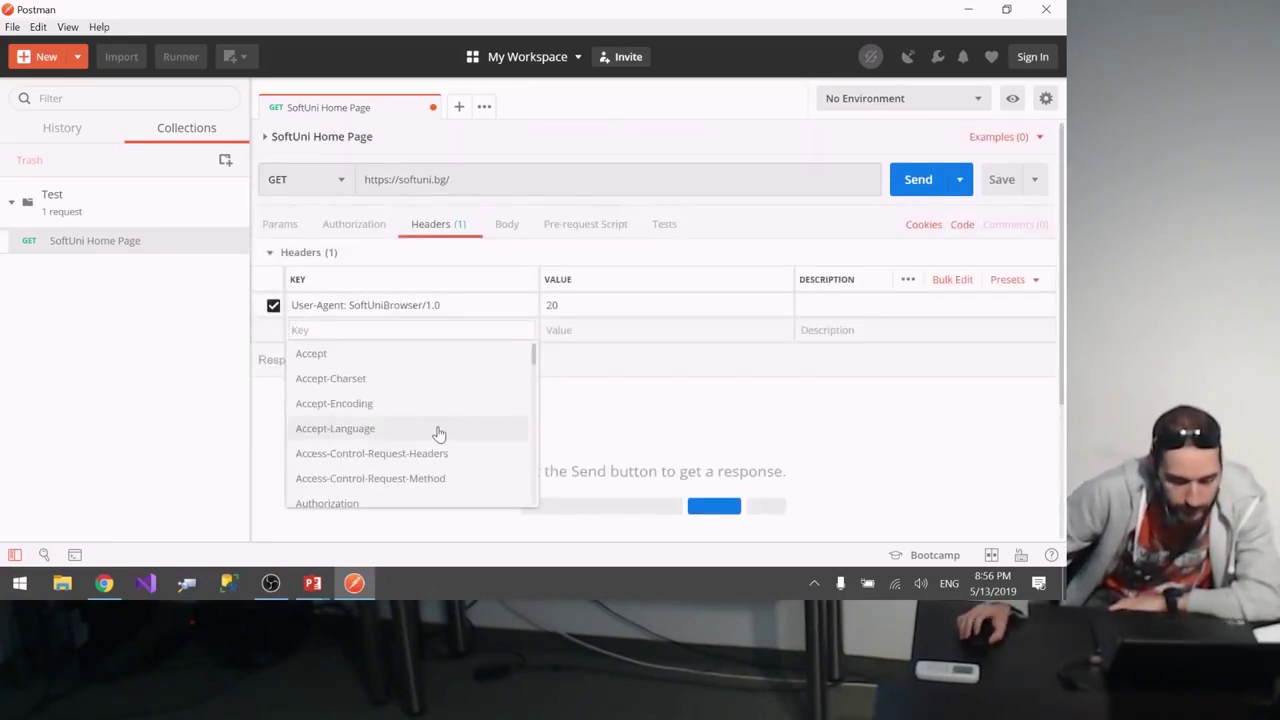
text(x)
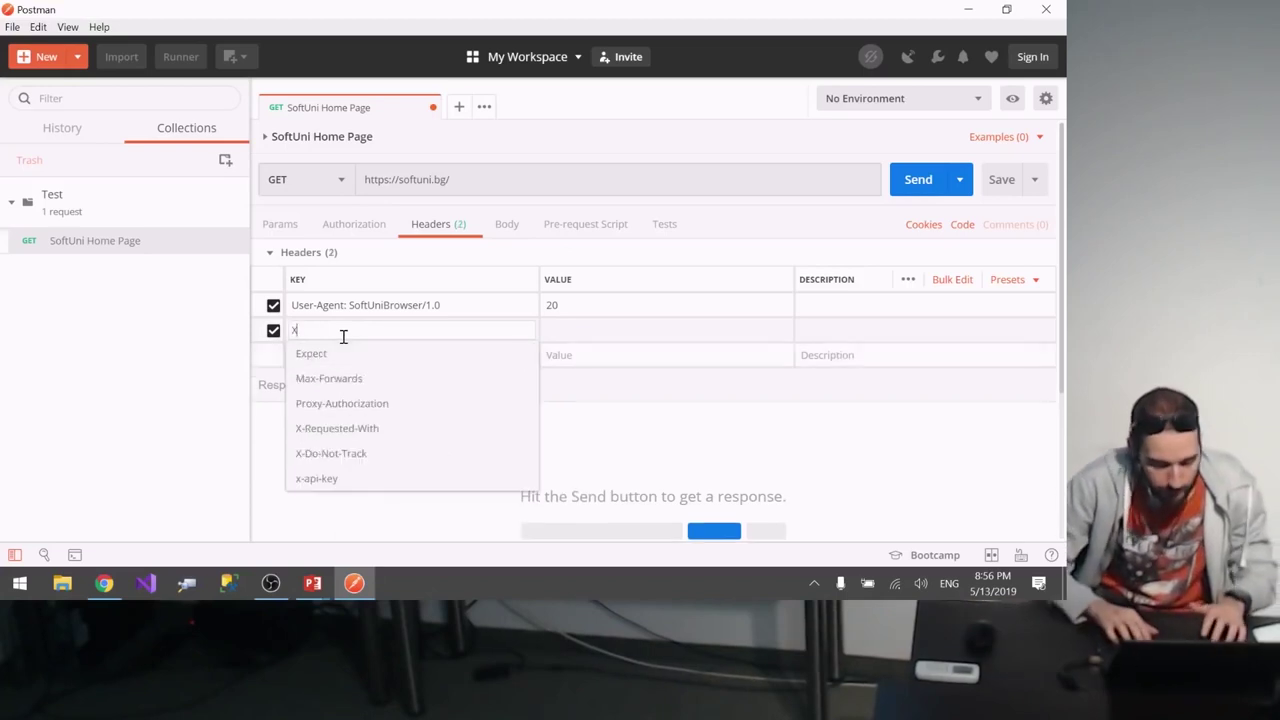
text(-Nik)
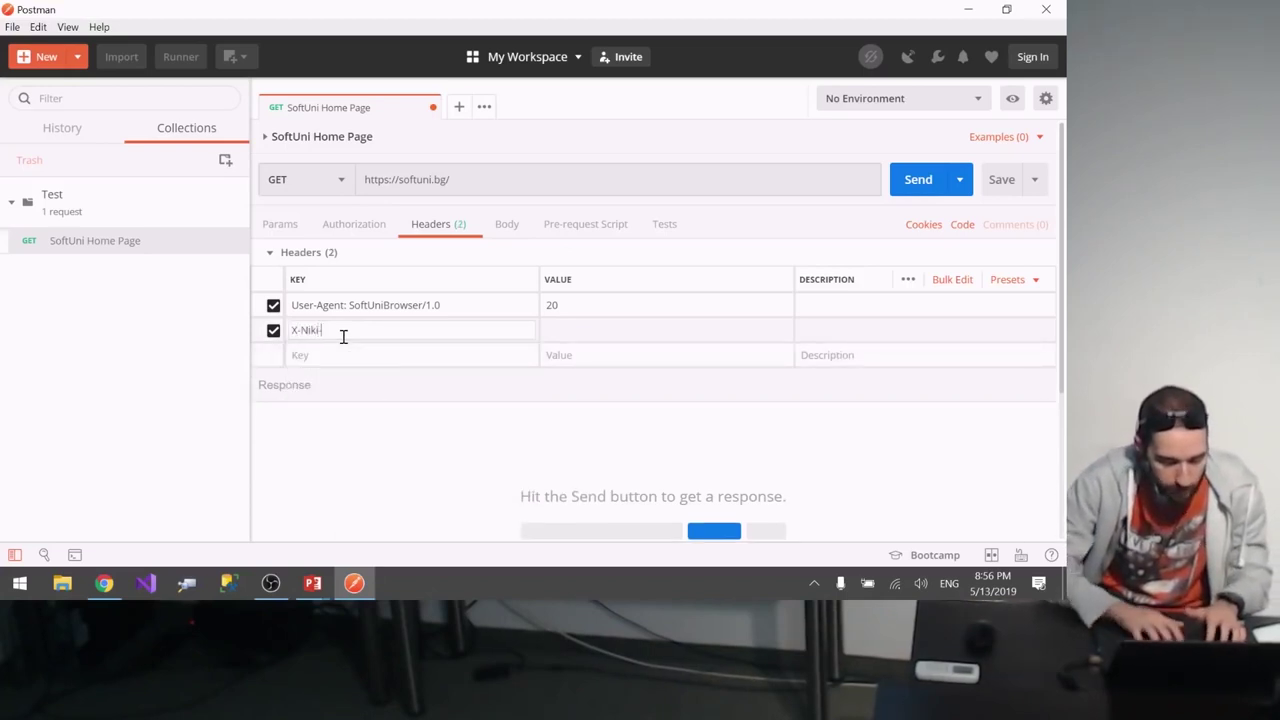
text(i-Header)
click(565, 334)
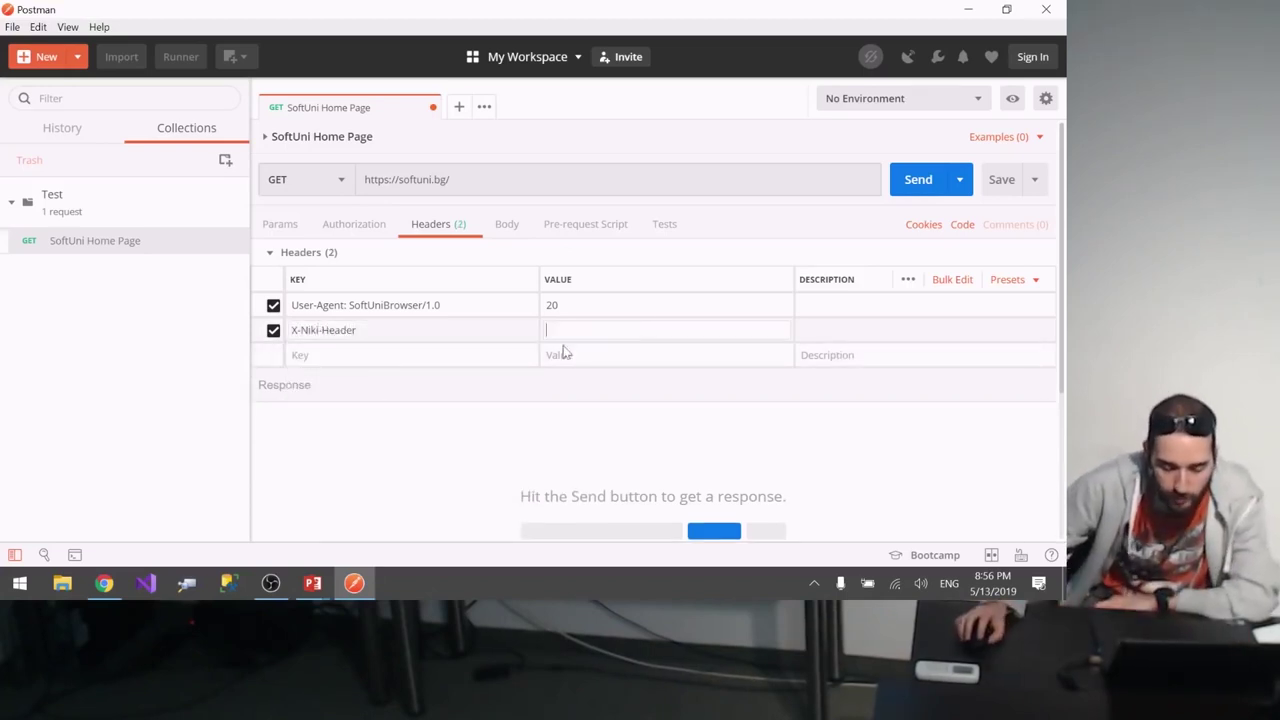
triple_click(390, 330)
click(414, 329)
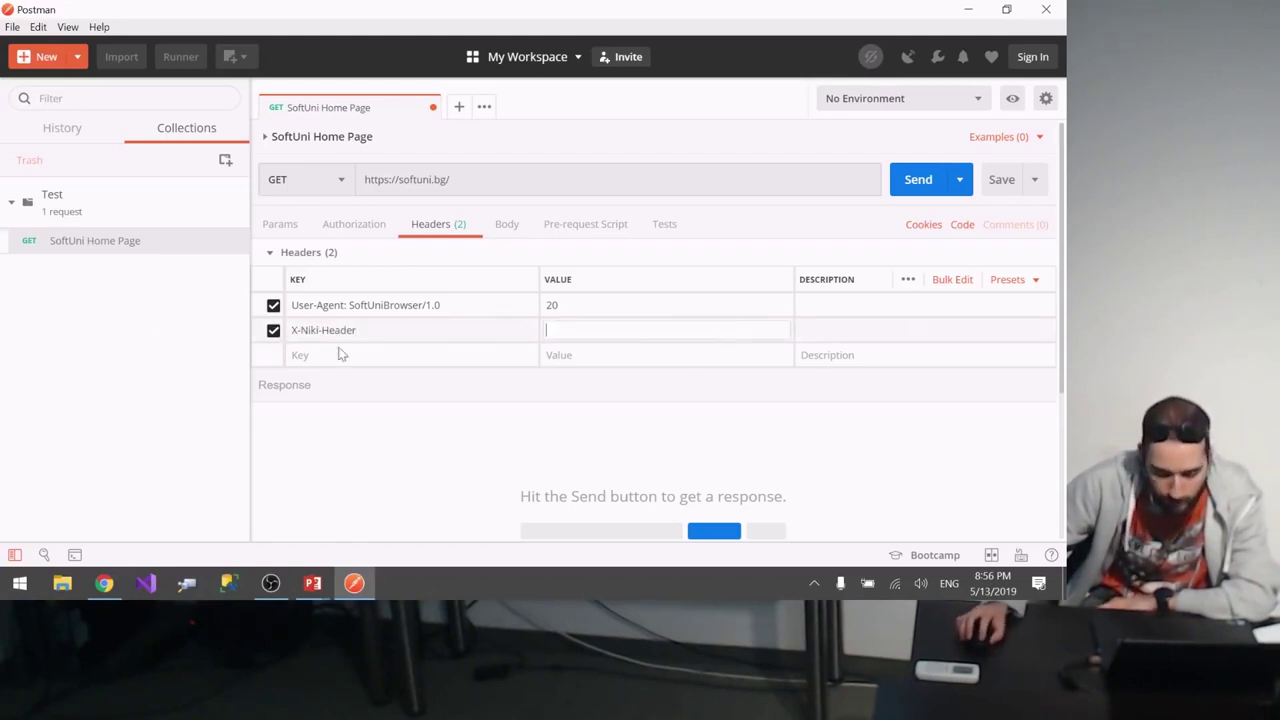
mouse_move(377, 330)
mouse_down()
mouse_move(295, 331)
mouse_move(424, 320)
mouse_move(528, 229)
mouse_move(386, 329)
mouse_up()
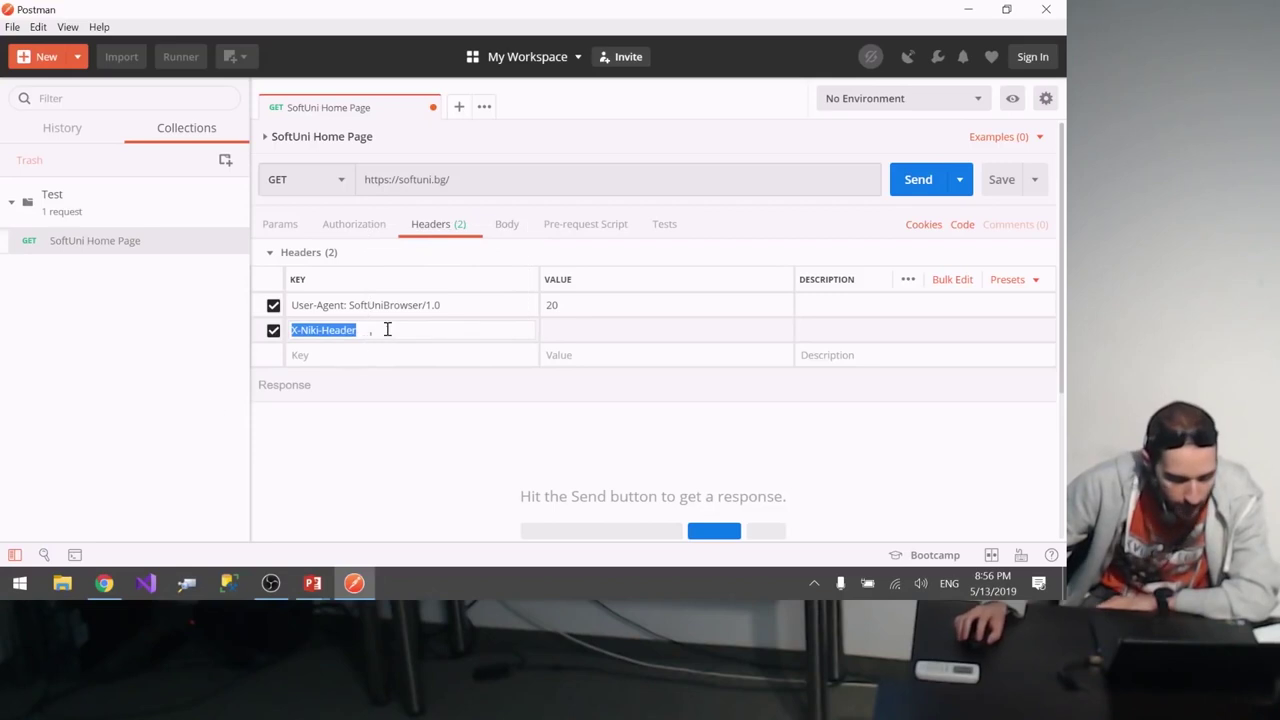
click(391, 331)
click(273, 305)
click(273, 331)
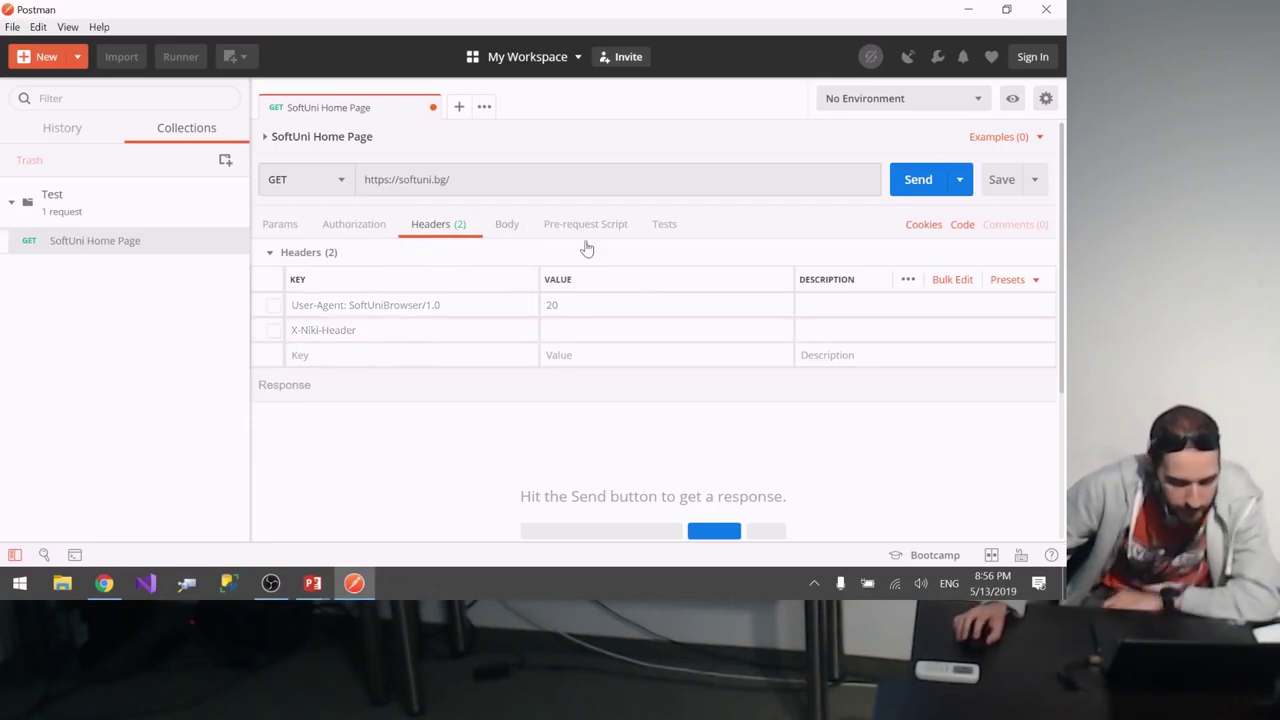
click(912, 186)
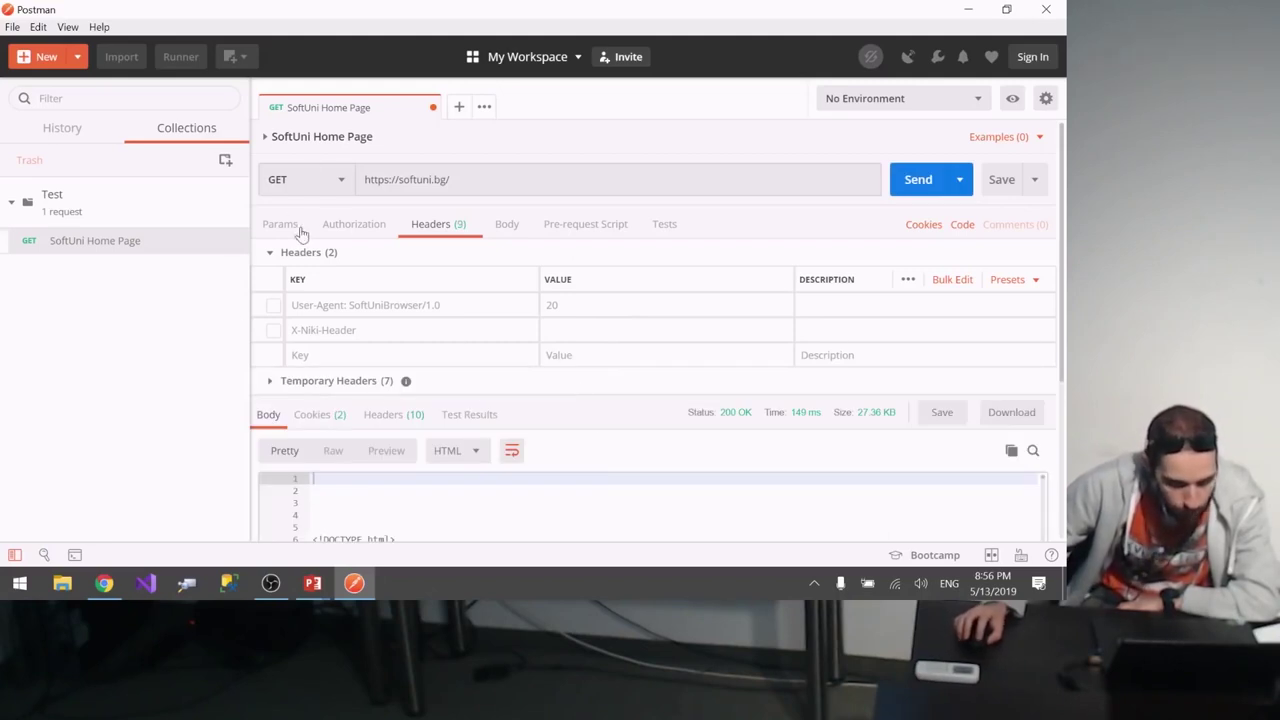
Step: Look through the request's body, pre-request script, authorization types and headers settings
click(500, 228)
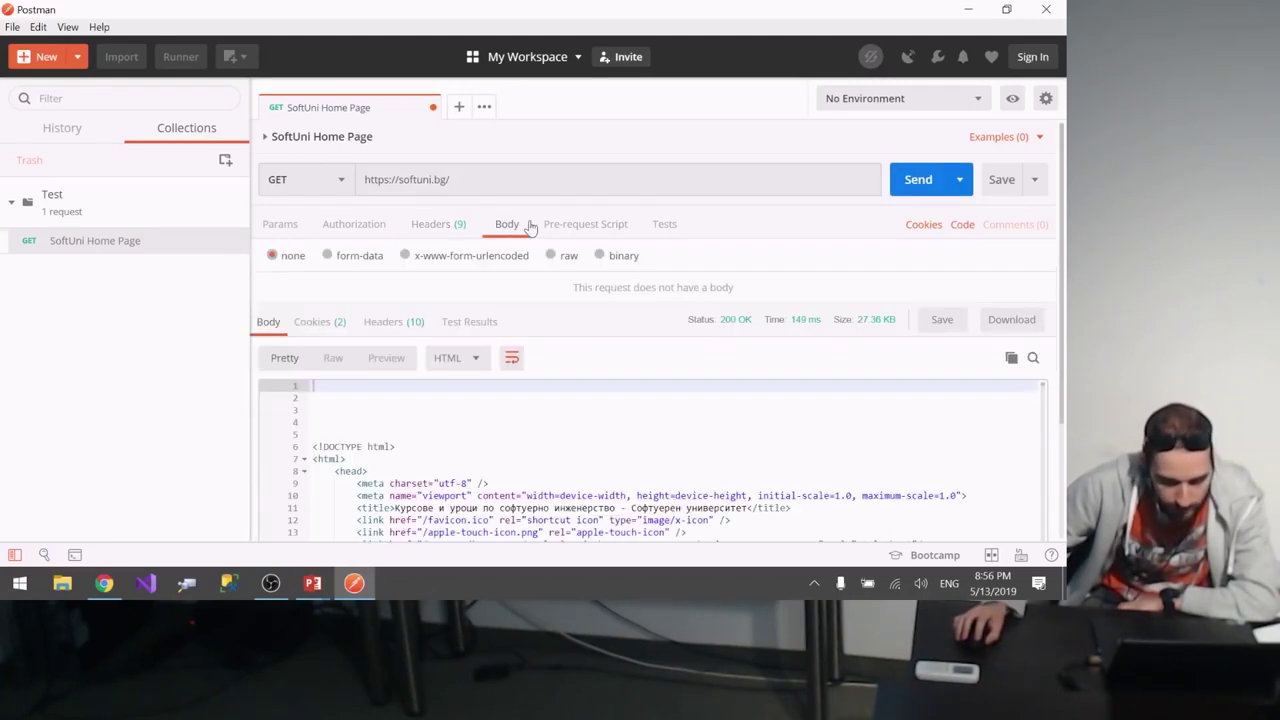
click(586, 227)
click(362, 226)
click(336, 286)
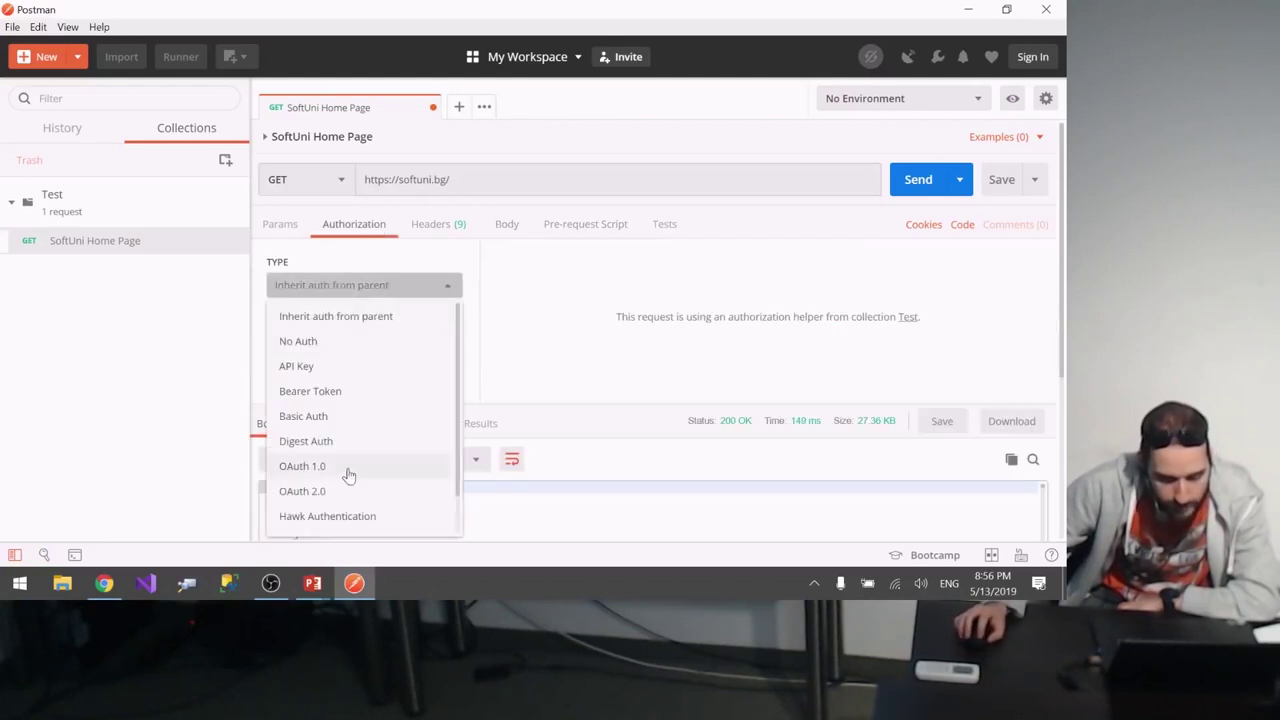
click(480, 263)
click(440, 227)
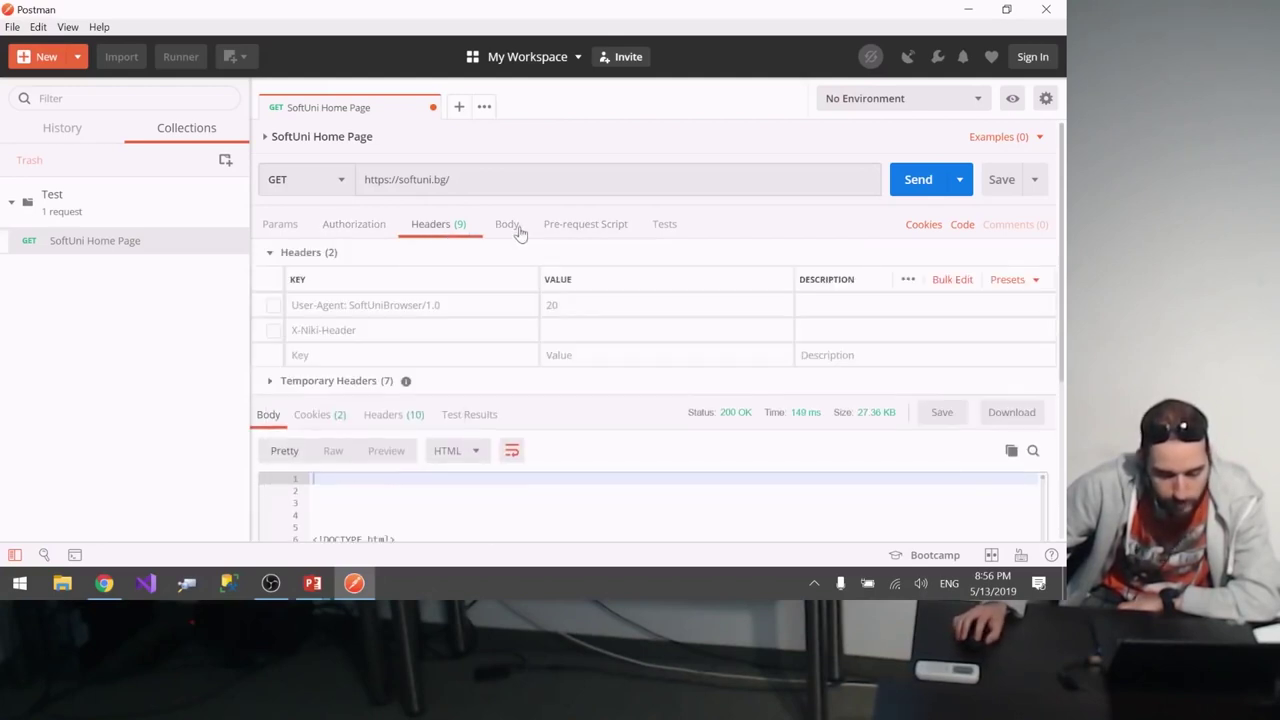
scroll(491, 297, down, 5)
scroll(586, 271, up, 5)
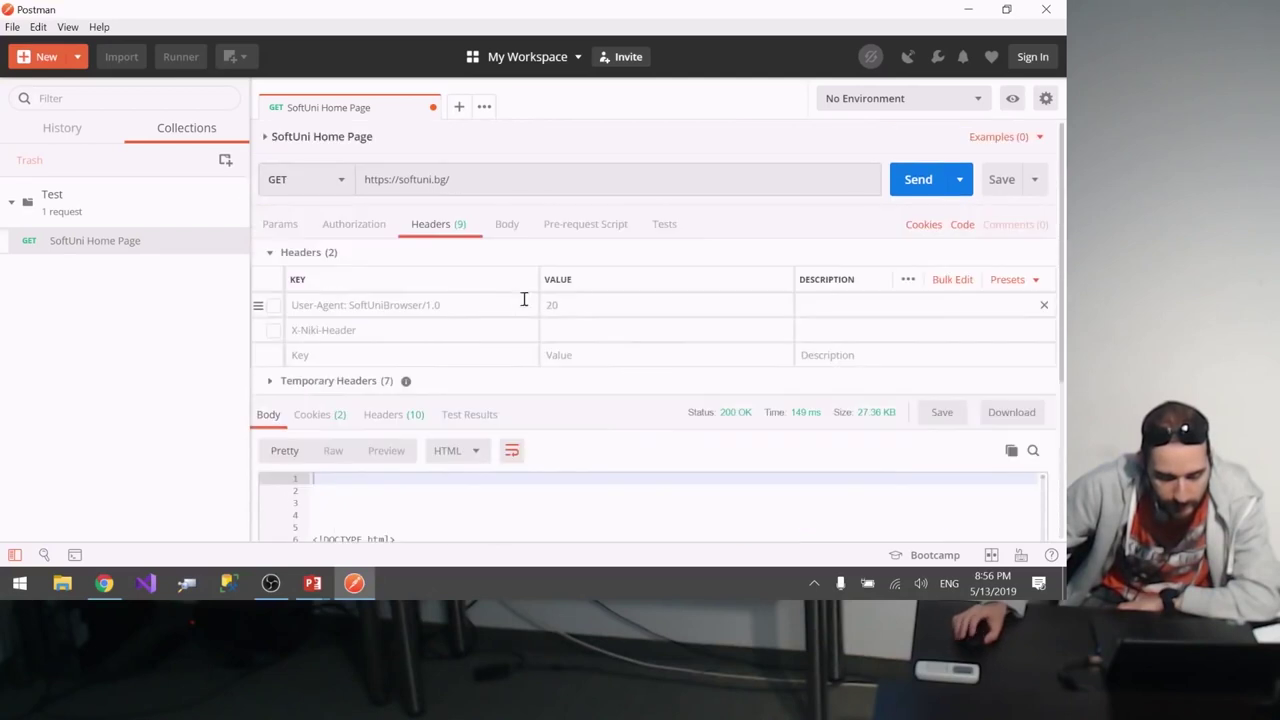
click(560, 228)
Step: Try the x-www-form-urlencoded, raw and binary body types, look over the raw content formats, and return the request body to none
click(508, 225)
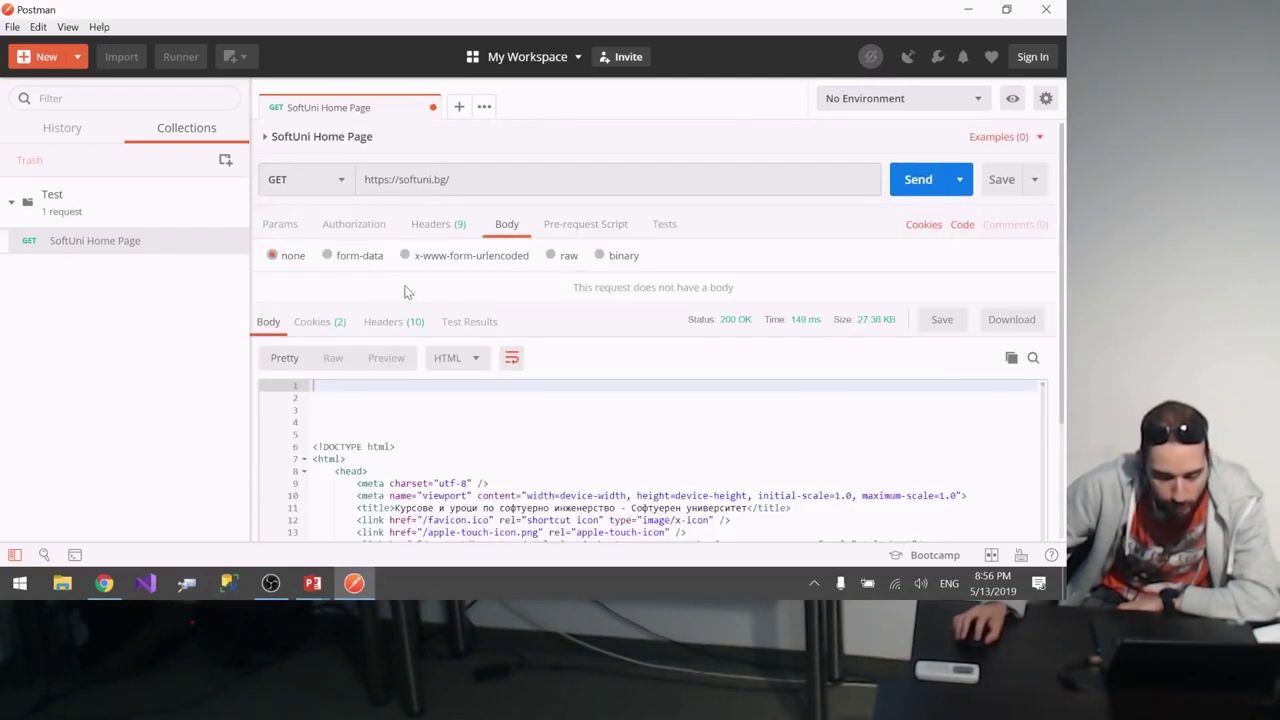
click(446, 259)
click(556, 258)
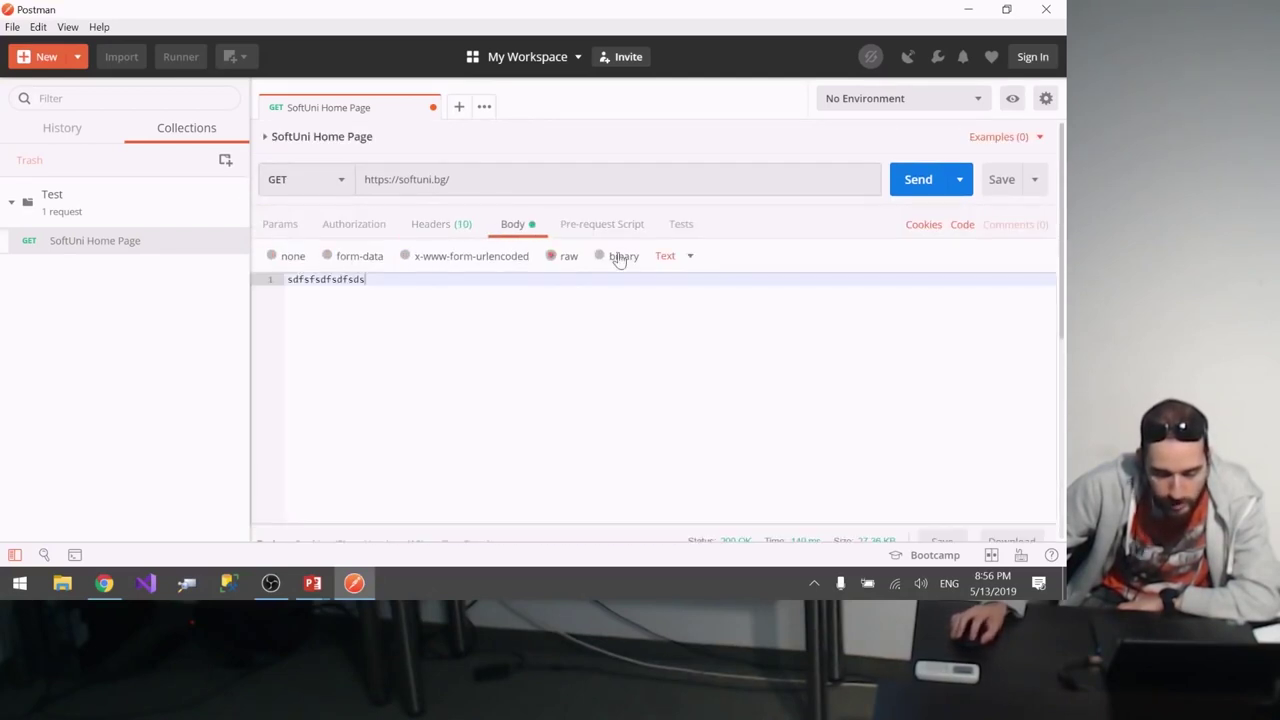
click(600, 256)
click(560, 260)
click(606, 258)
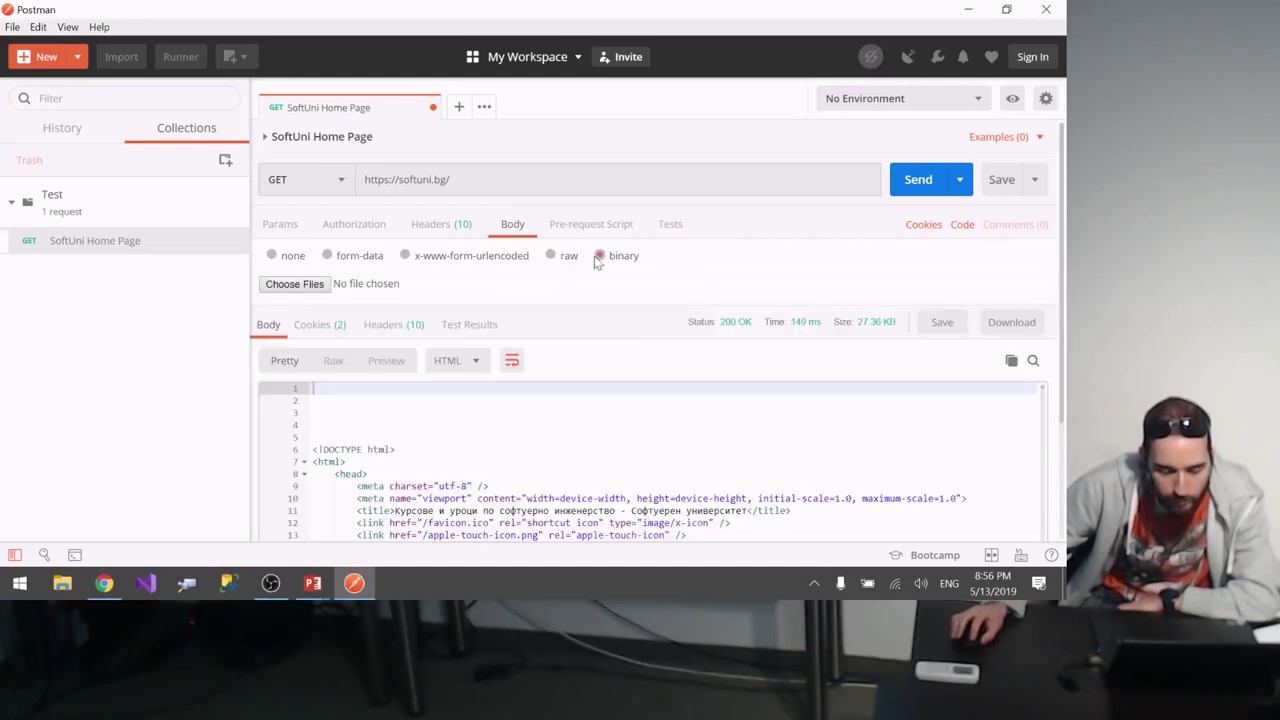
click(550, 259)
click(668, 259)
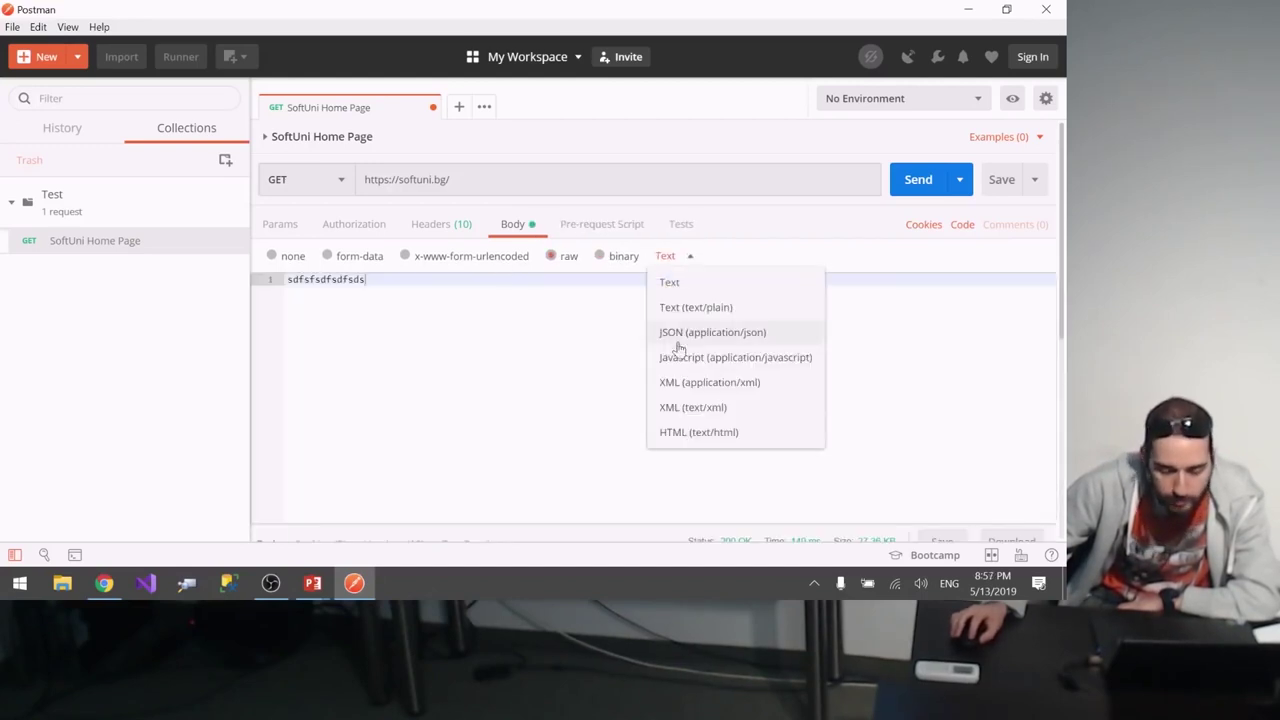
click(574, 389)
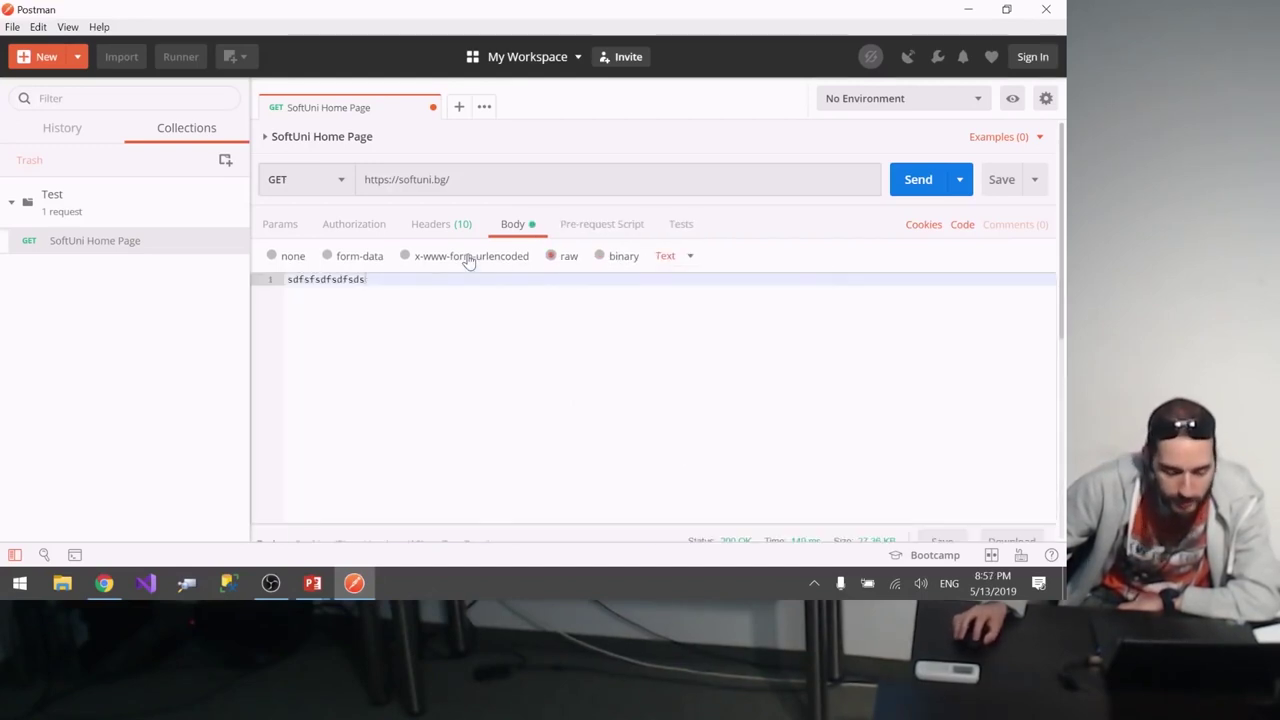
click(468, 258)
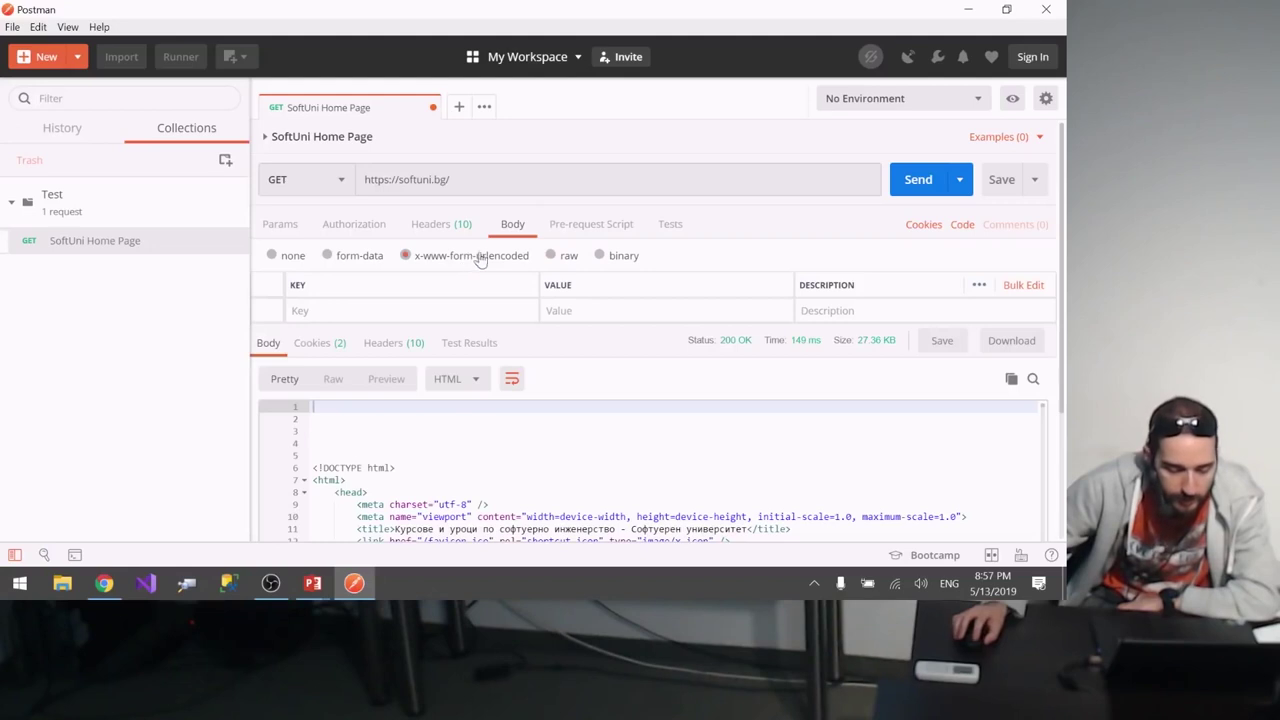
click(298, 256)
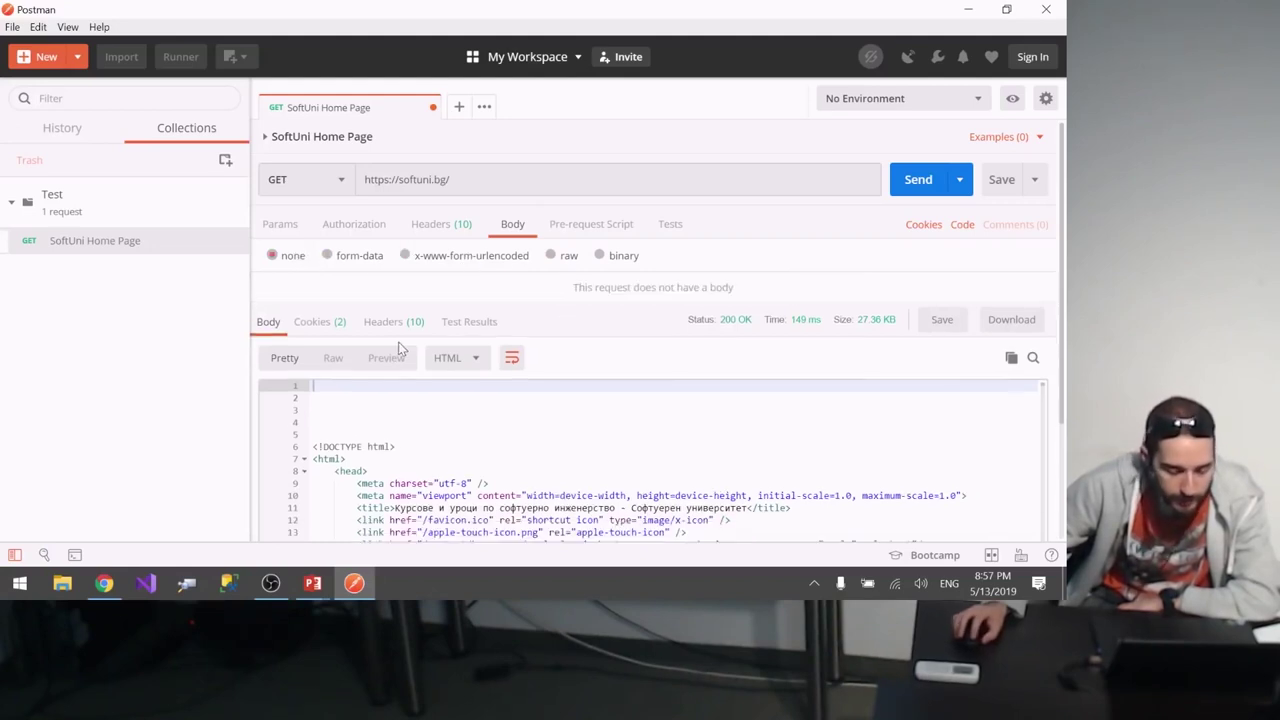
Step: Examine the HTML source returned in the response body for the SoftUni home page
scroll(420, 420, down, 2)
scroll(287, 393, up, 2)
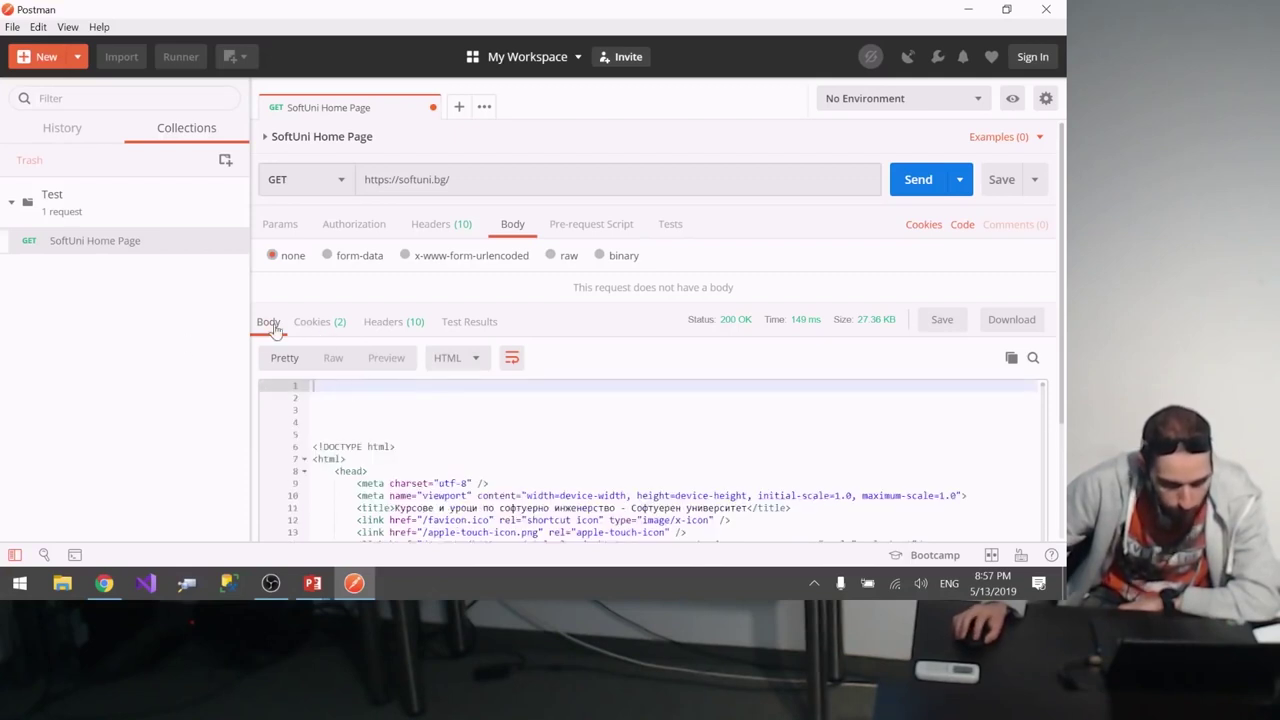
scroll(560, 450, down, 10)
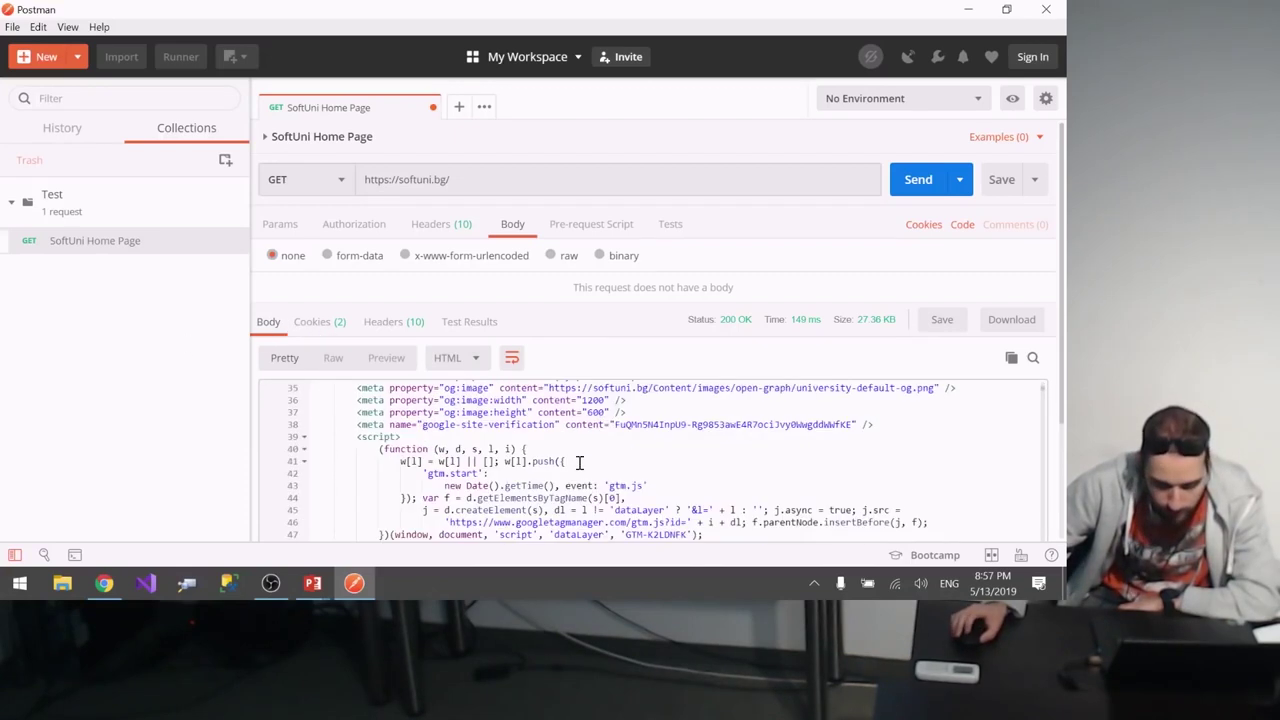
scroll(649, 449, up, 10)
scroll(635, 470, down, 4)
scroll(628, 490, down, 20)
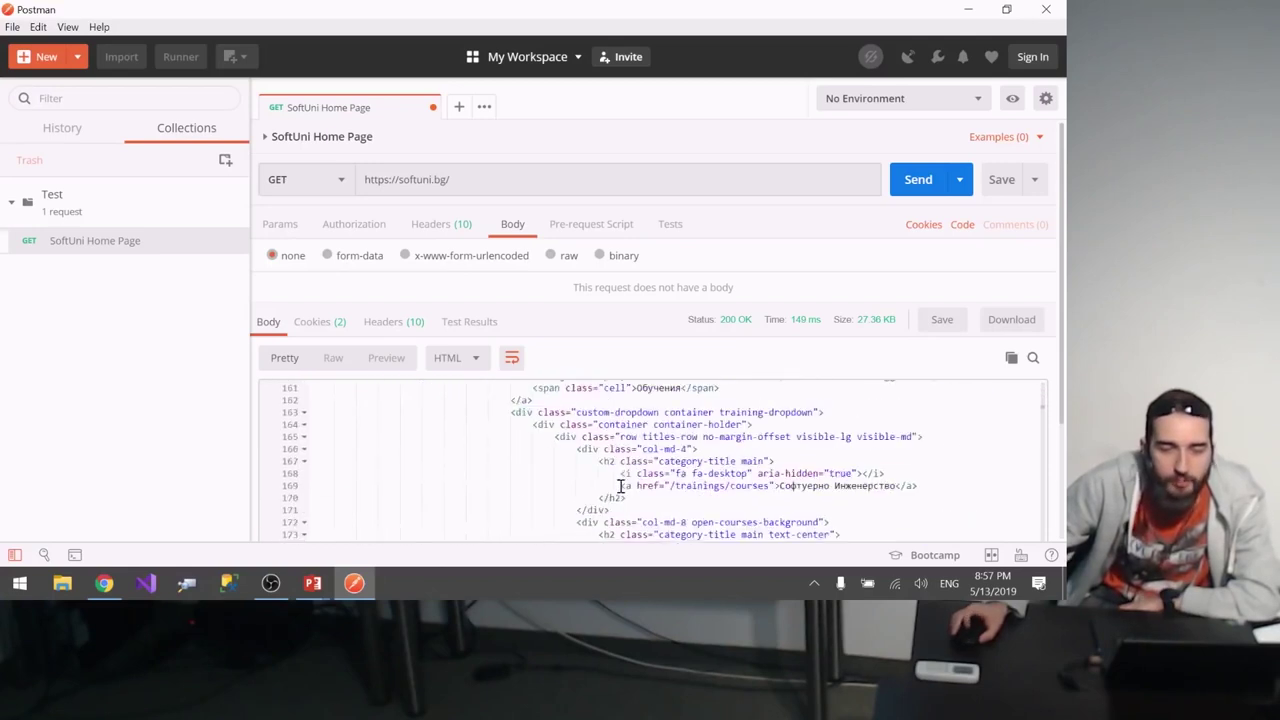
scroll(990, 480, down, 3)
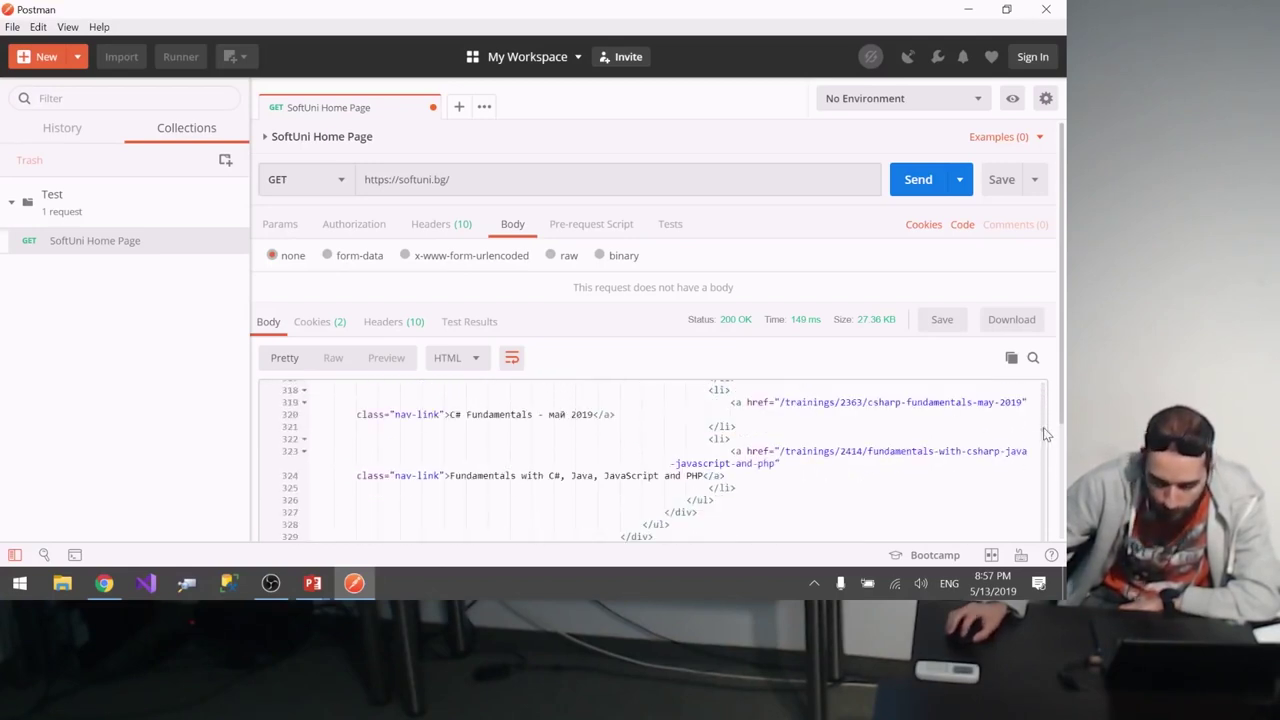
drag(1043, 430, 1032, 380)
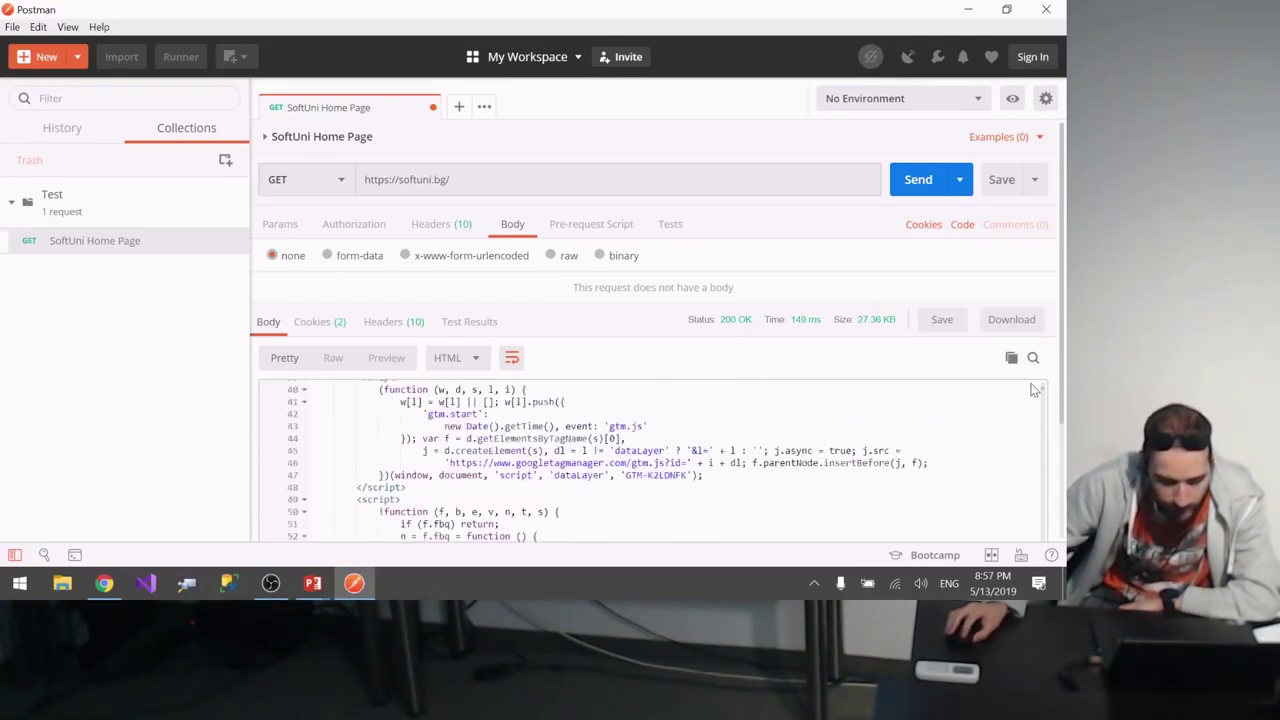
Step: Examine the response headers, highlighting the Set-Cookie, Content-Length and Date entries
click(388, 322)
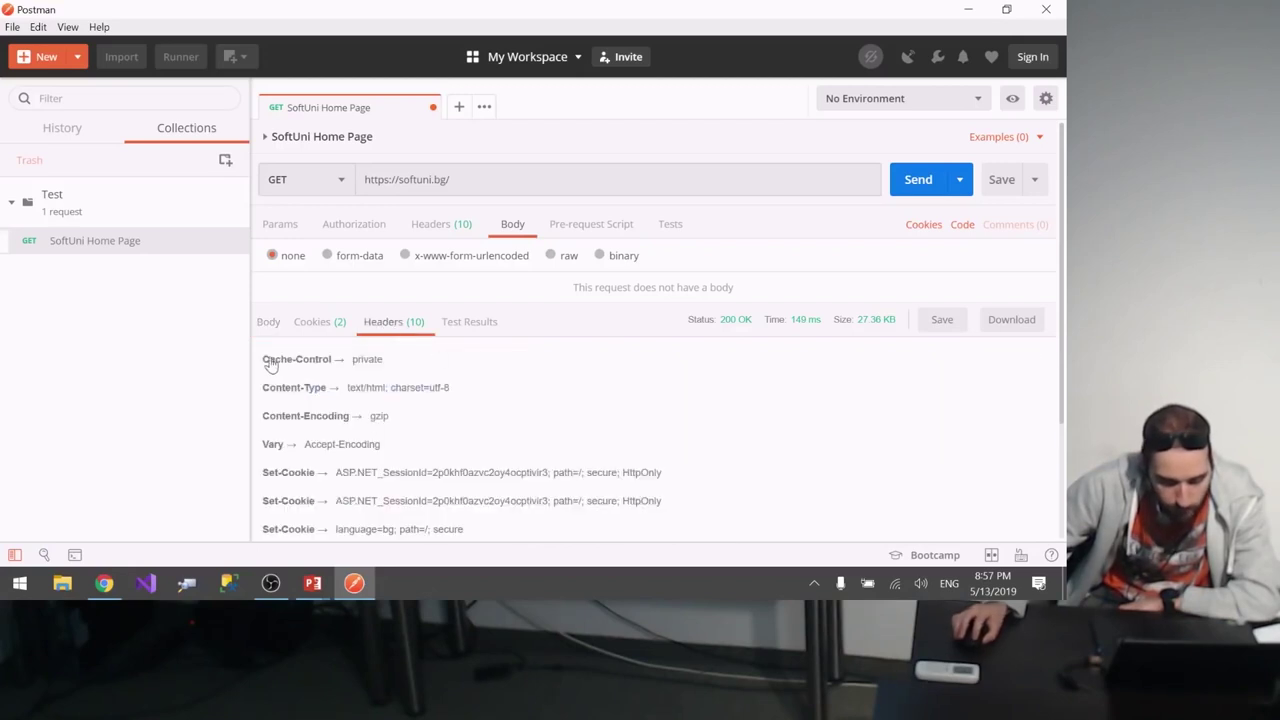
drag(270, 366, 577, 503)
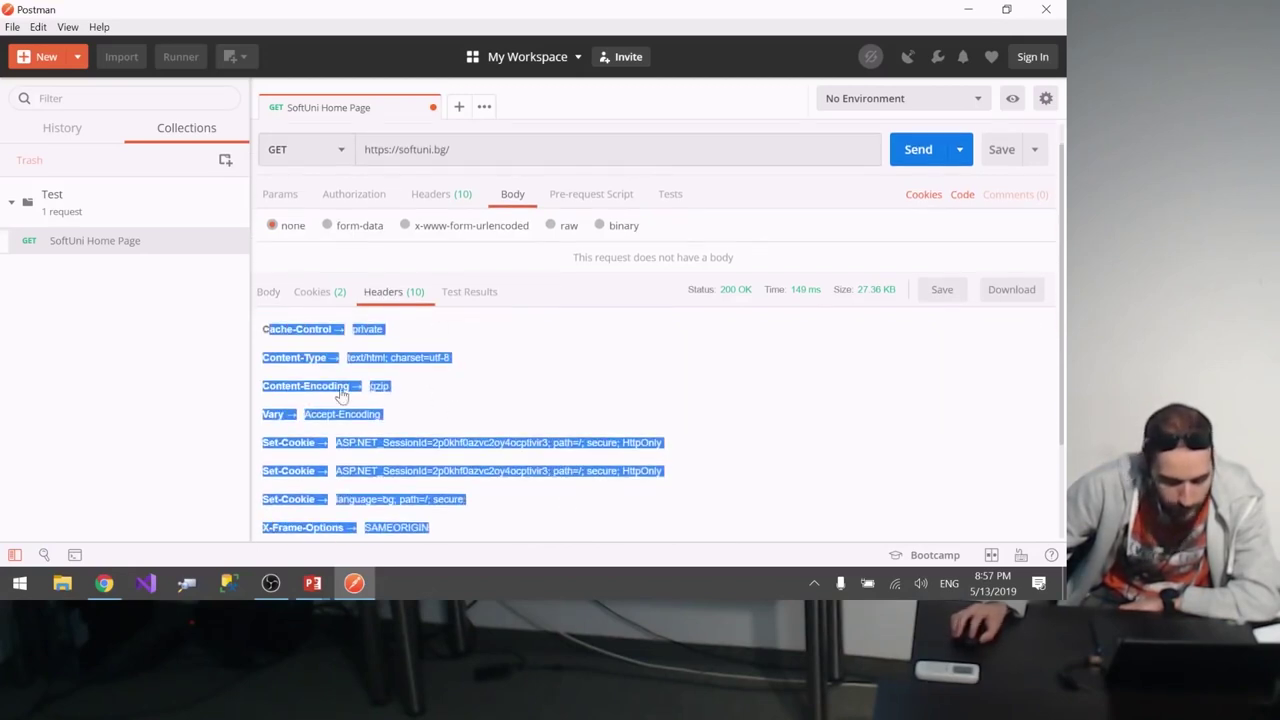
click(374, 383)
scroll(409, 397, down, 3)
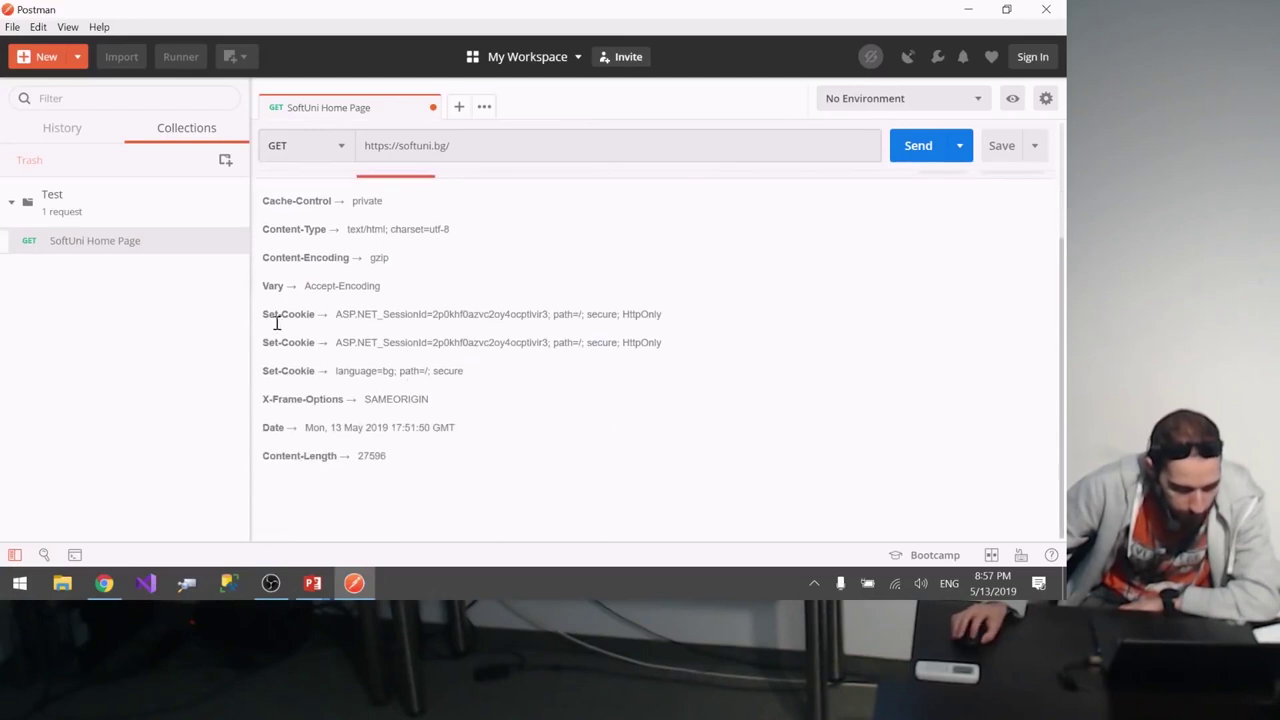
drag(263, 318, 550, 372)
drag(388, 456, 259, 455)
drag(420, 457, 580, 428)
drag(460, 428, 260, 423)
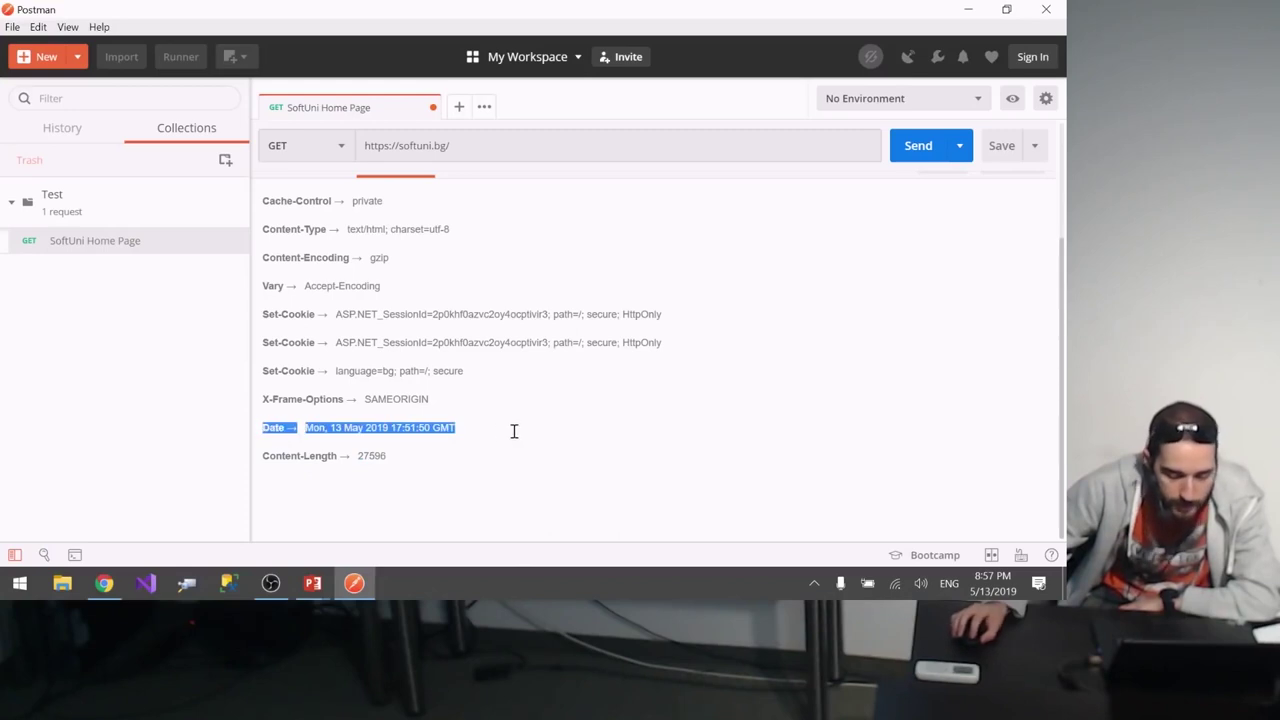
drag(514, 431, 307, 427)
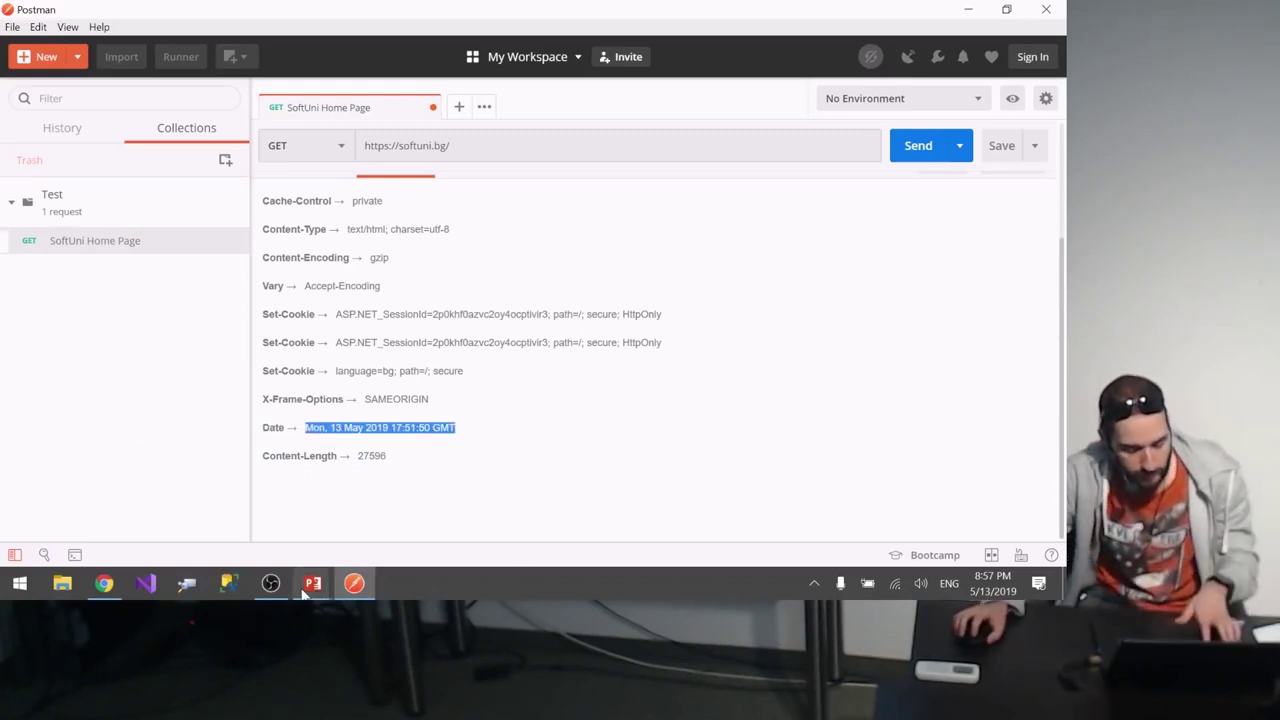
Step: Examine the time in the Date response header, highlighting its hour and minute parts
key(super+7)
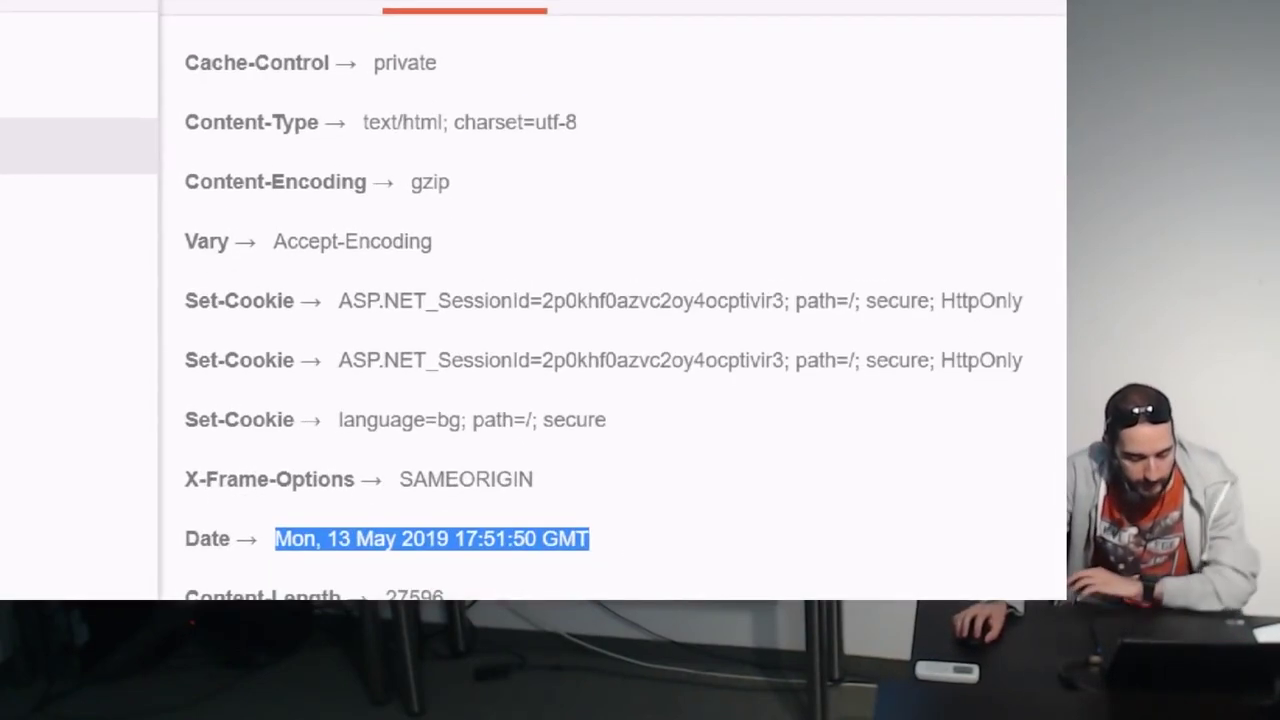
drag(456, 540, 578, 553)
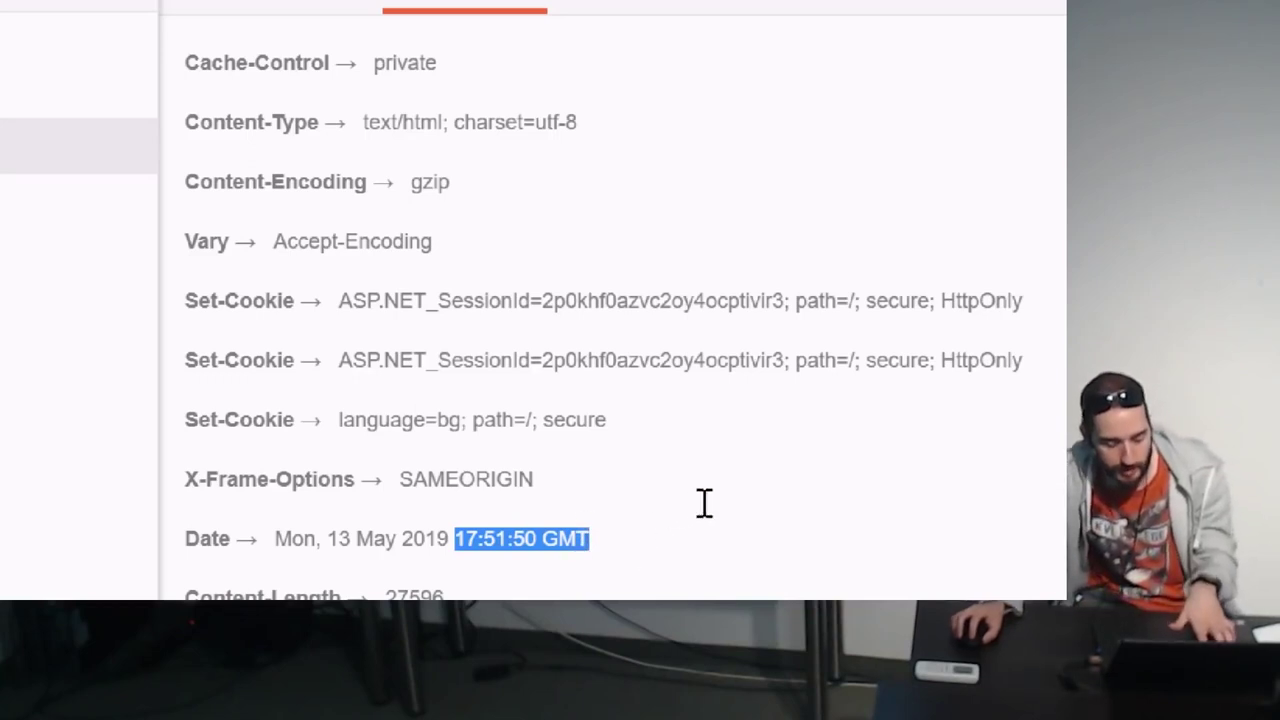
click(579, 557)
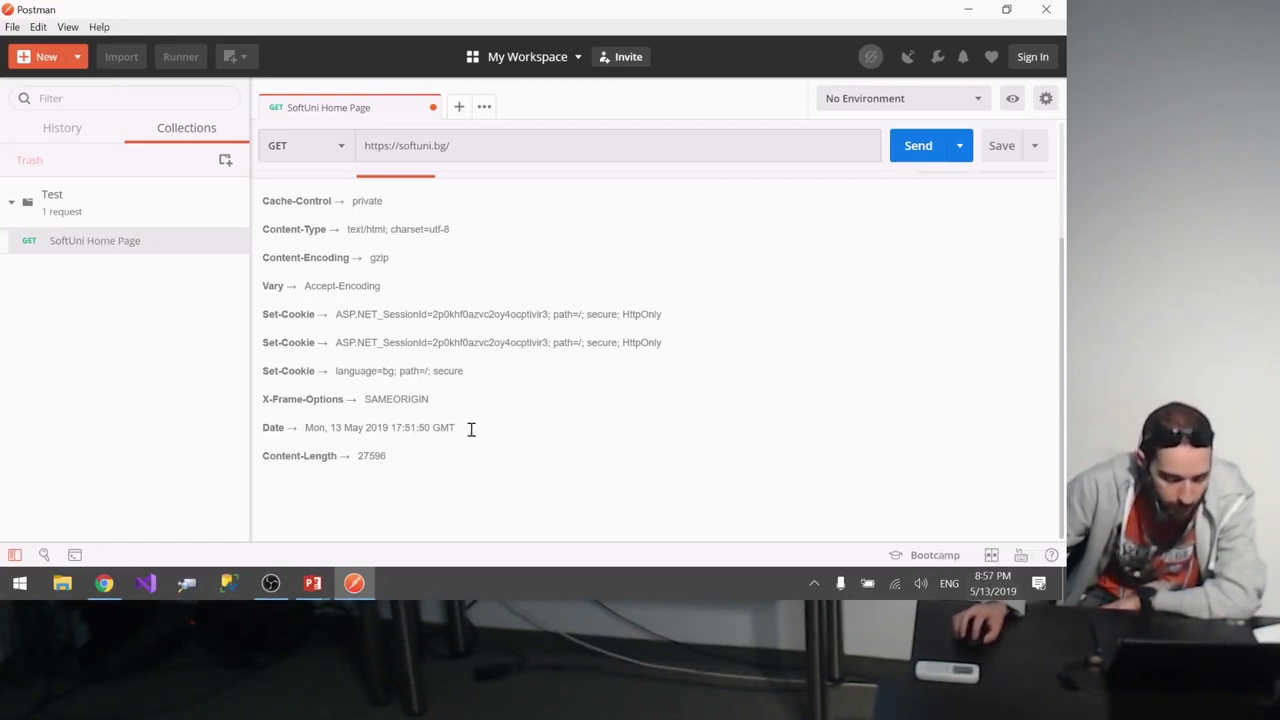
drag(471, 429, 335, 427)
click(411, 431)
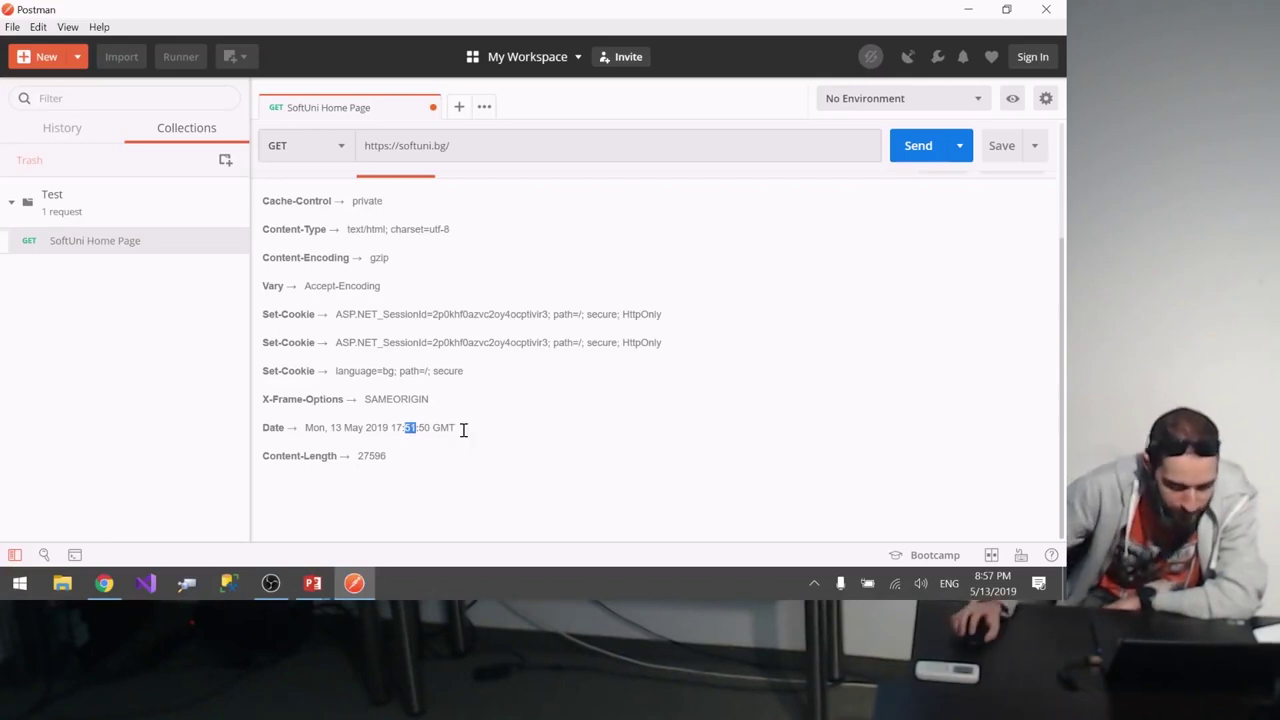
scroll(463, 429, up, 1)
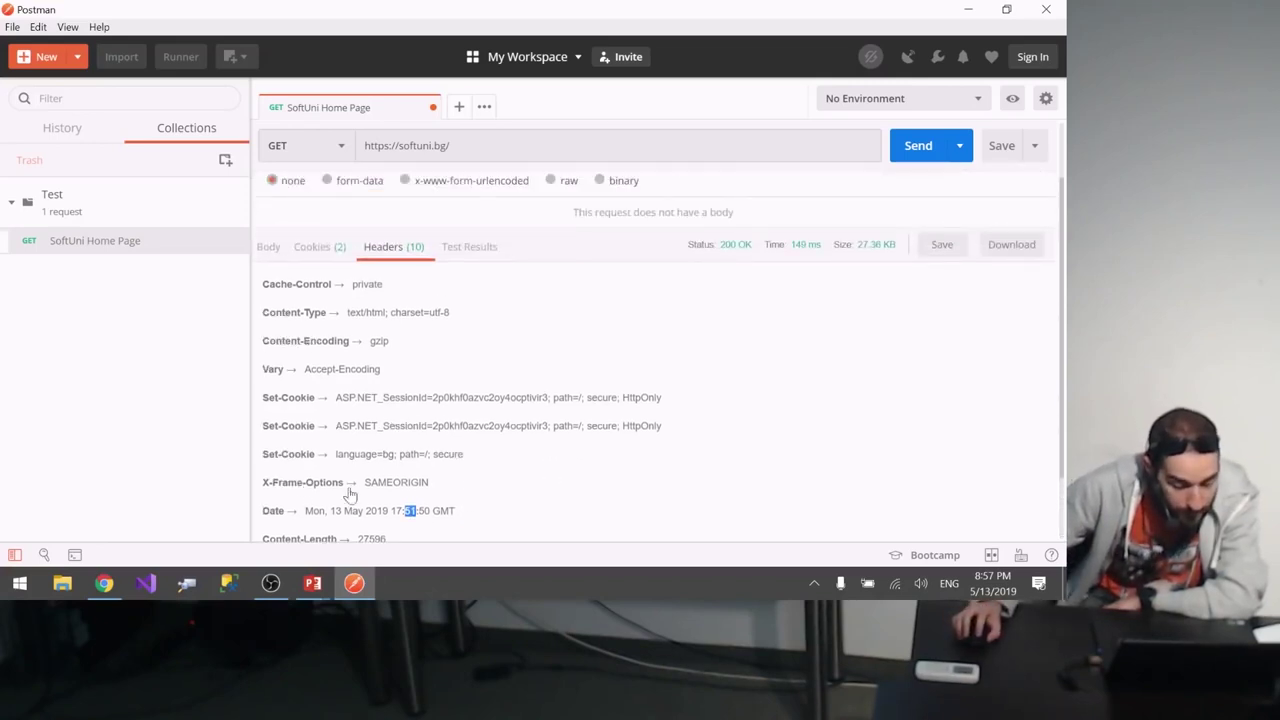
triple_click(547, 345)
click(673, 422)
scroll(690, 455, up, 1)
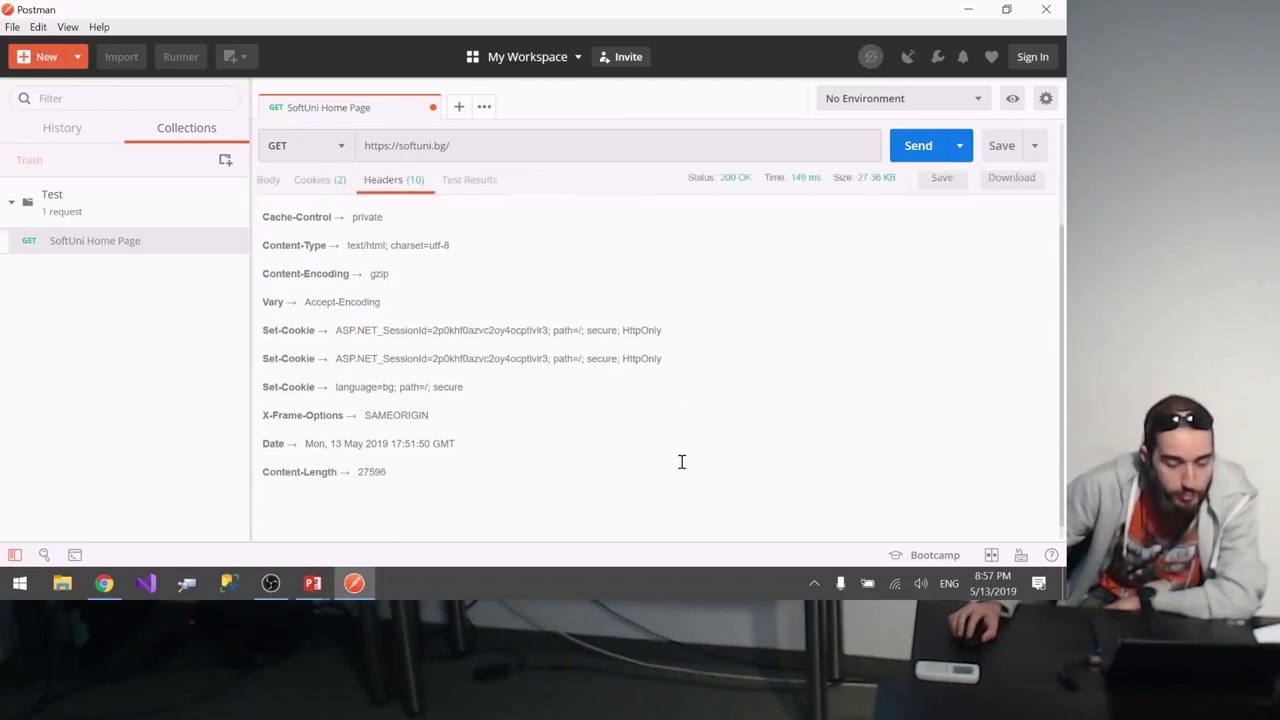
key(alt+Tab)
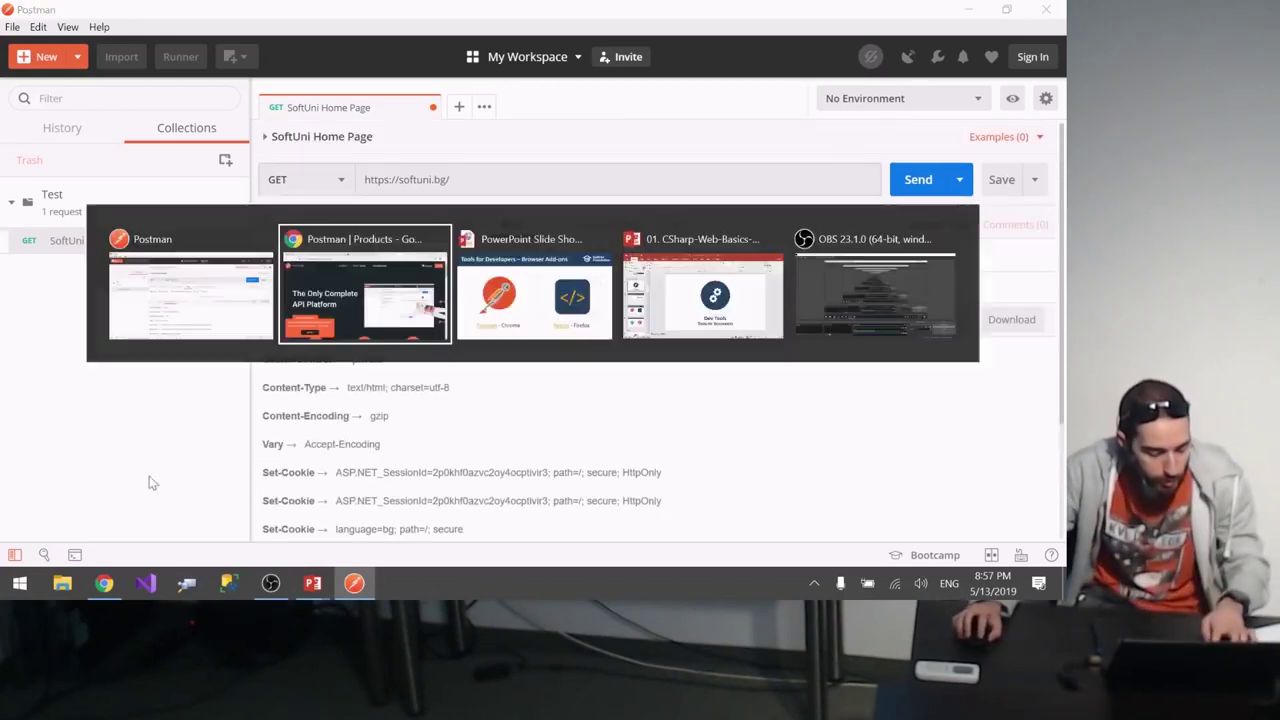
click(330, 14)
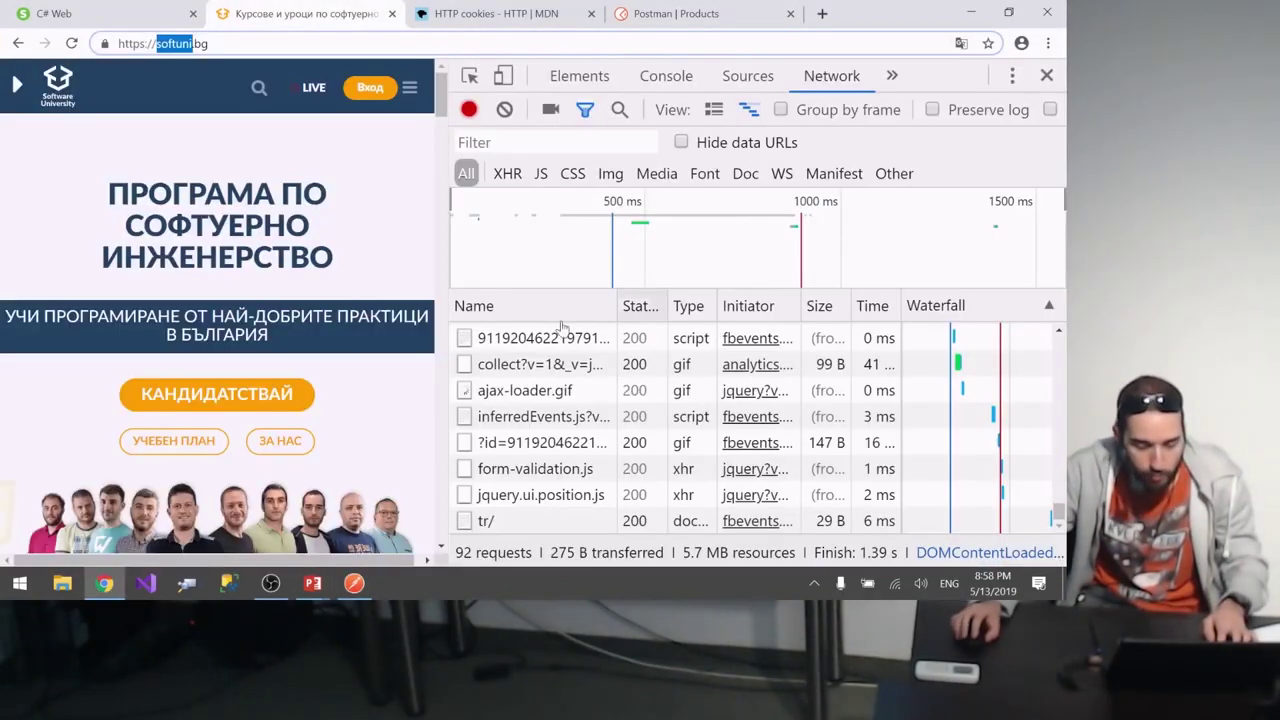
click(317, 45)
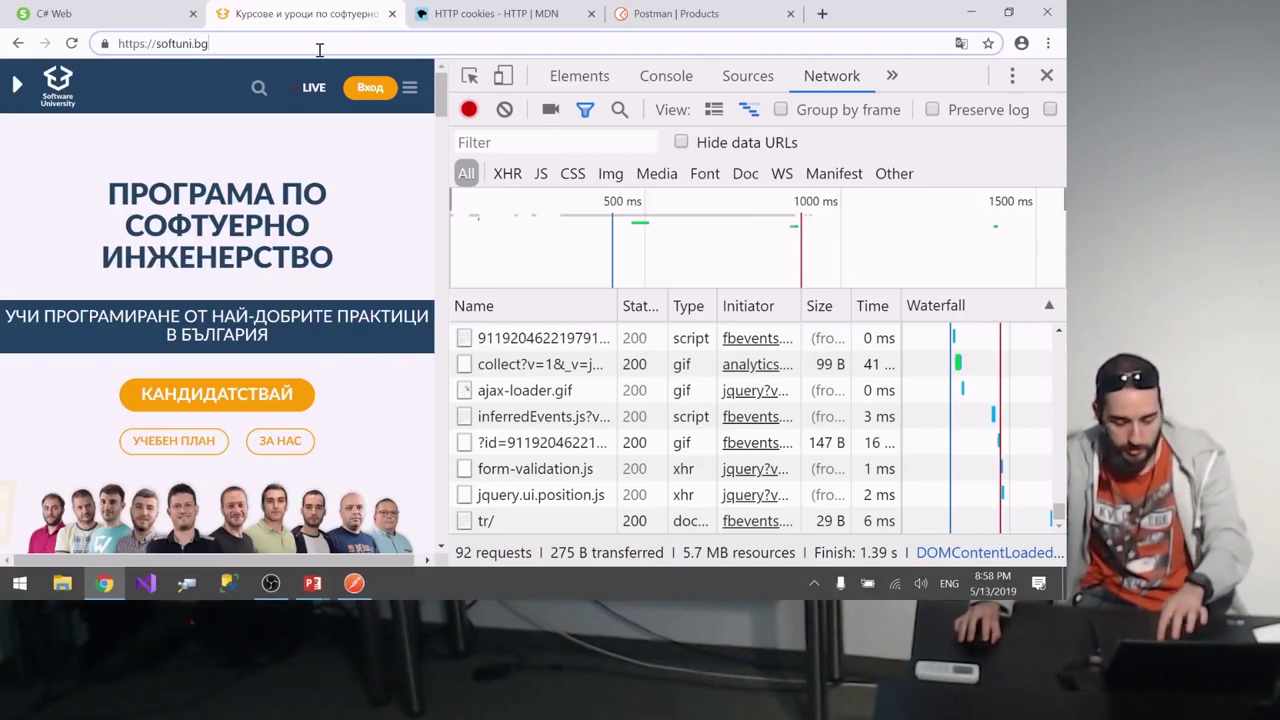
key(Return)
key(alt+Tab)
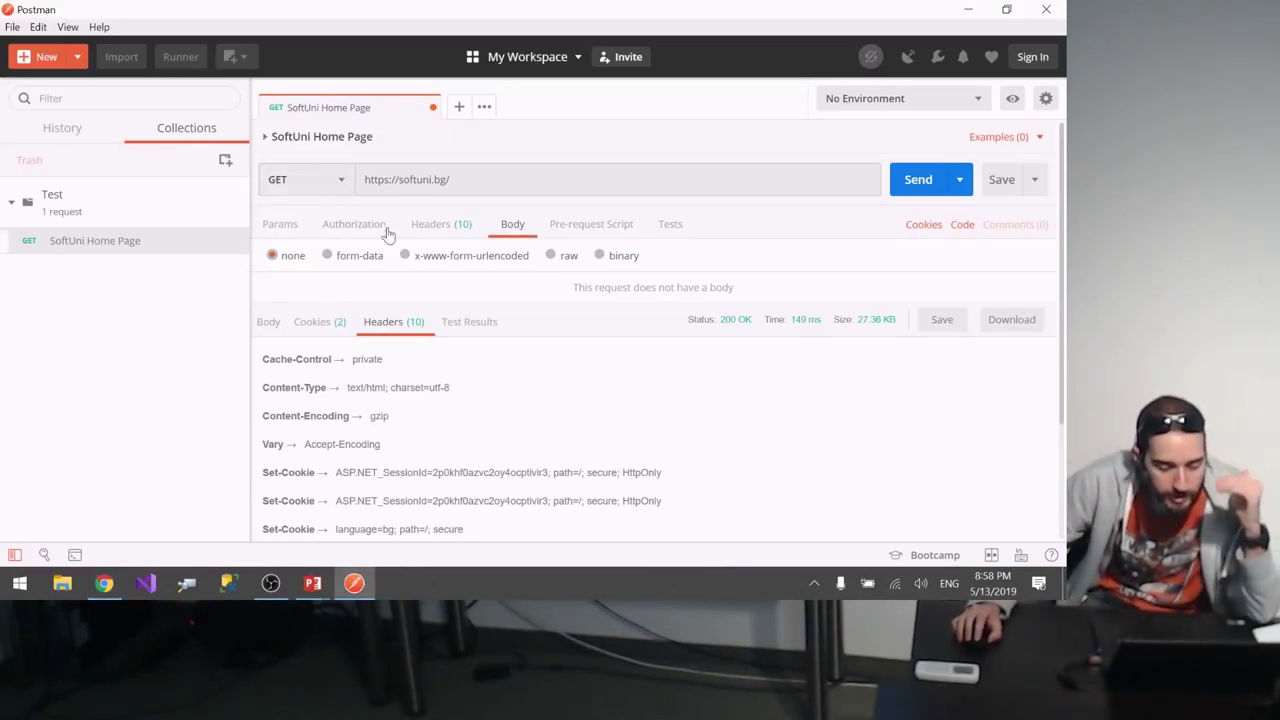
Step: Review the headers defined for the SoftUni Home Page request and collapse their list
click(444, 227)
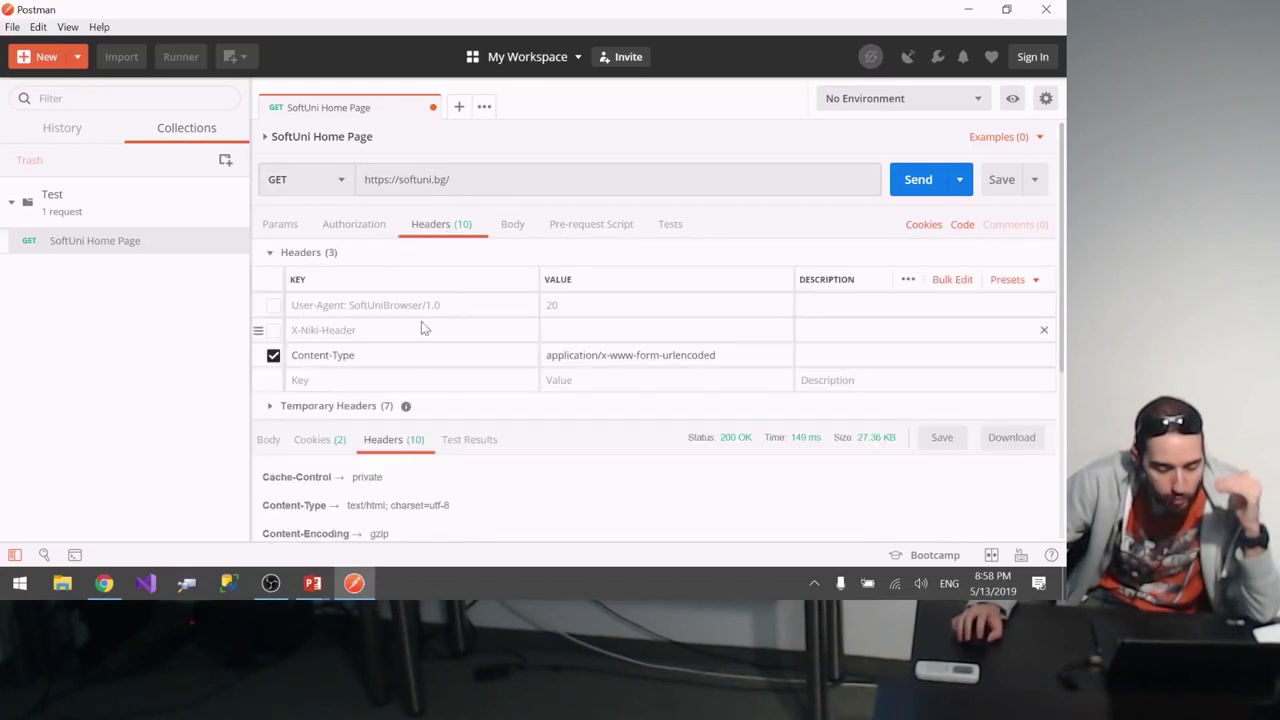
click(368, 408)
click(376, 408)
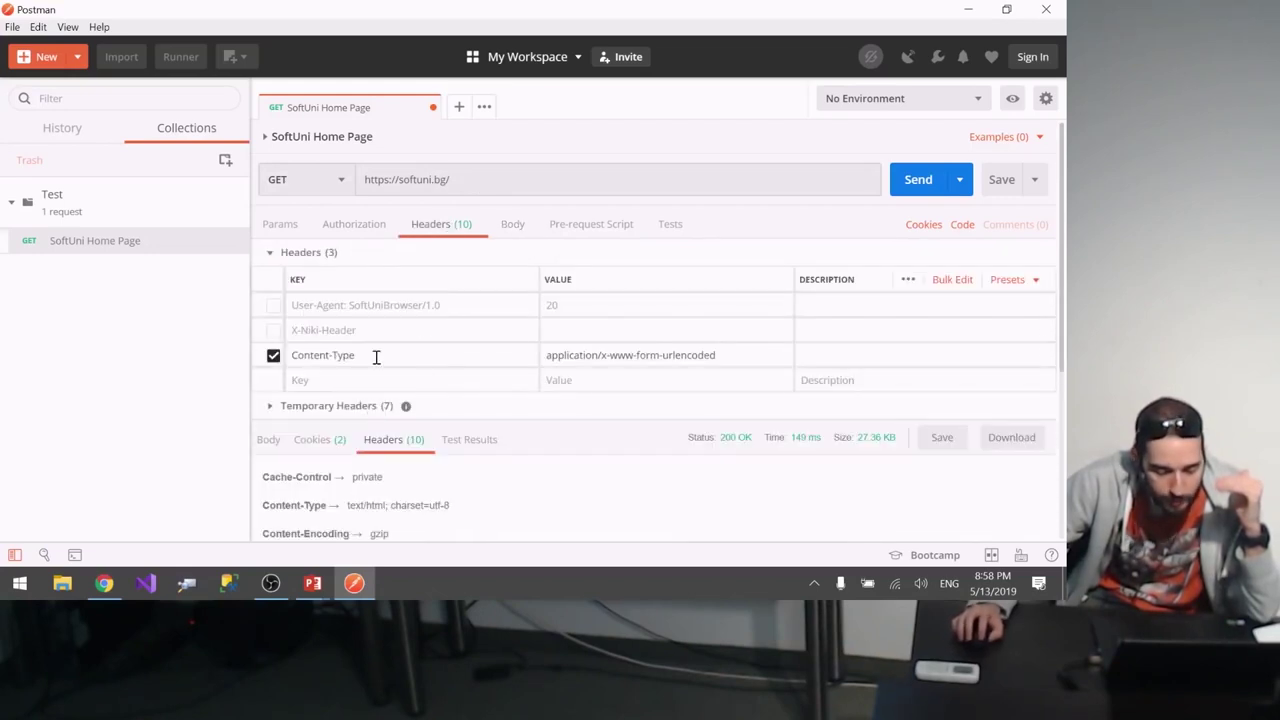
click(383, 377)
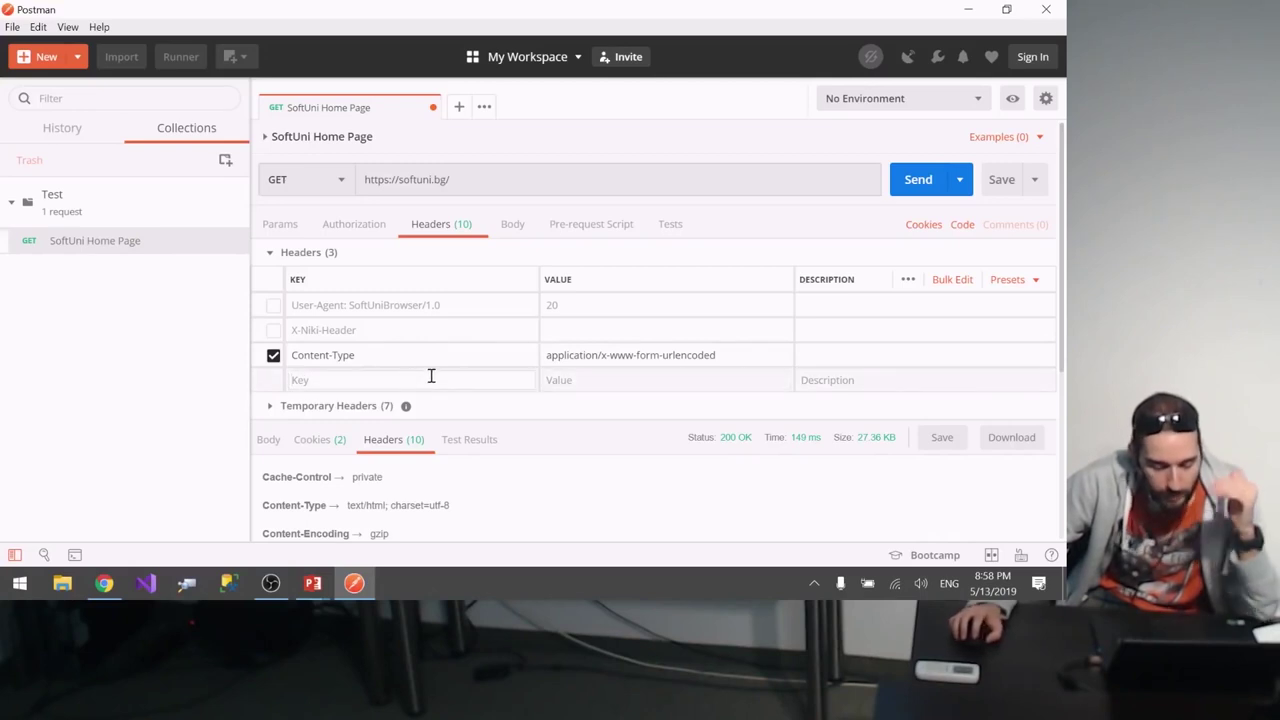
click(270, 253)
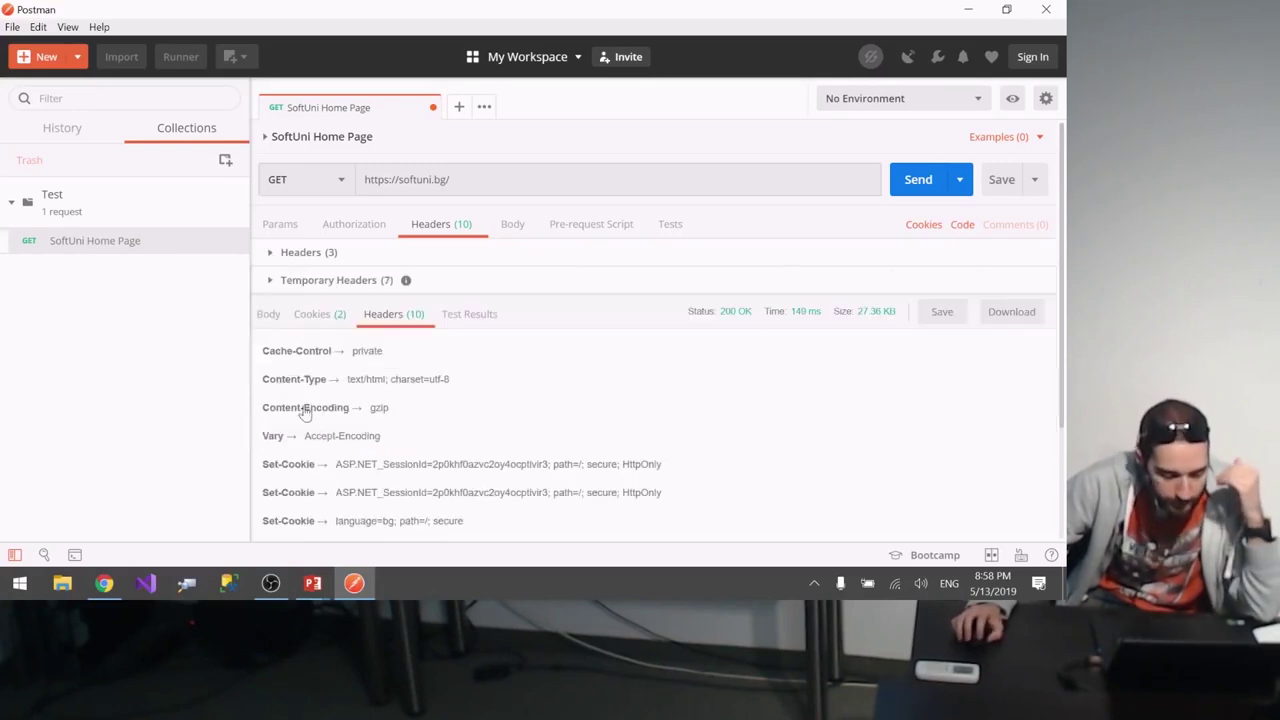
Step: Look over the cookies and test results of the SoftUni home page response
click(322, 318)
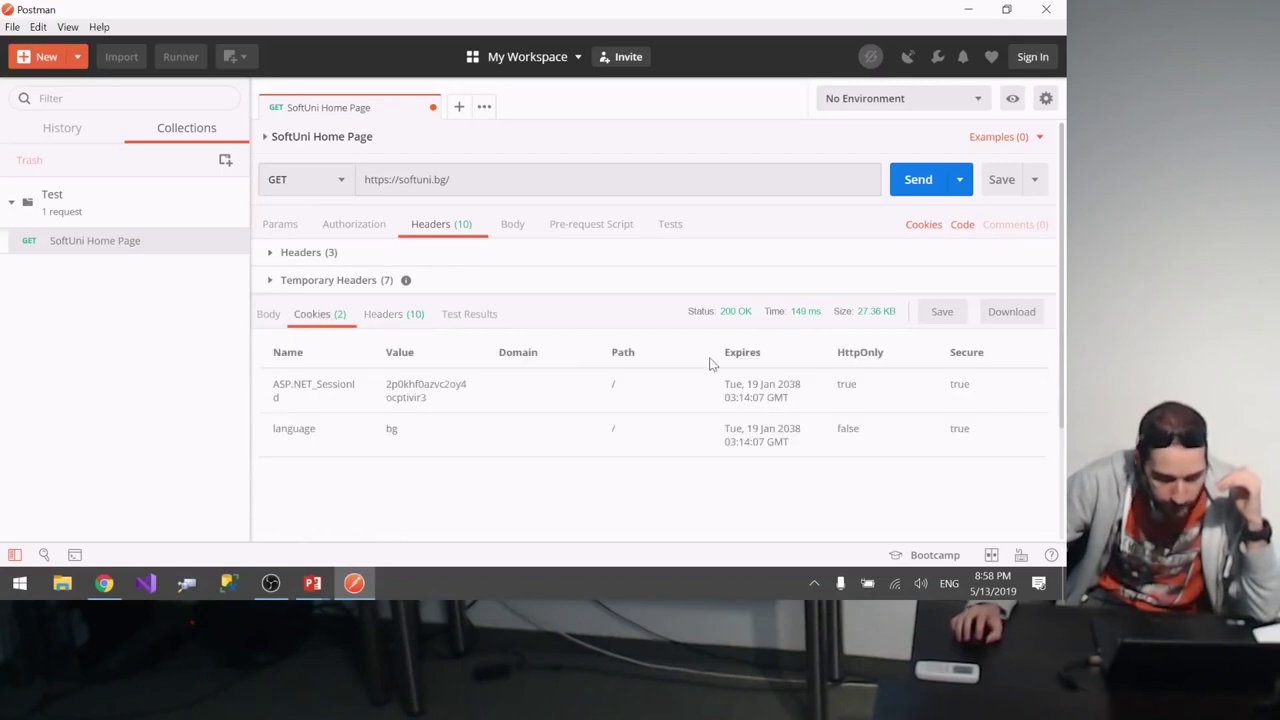
click(462, 316)
click(300, 316)
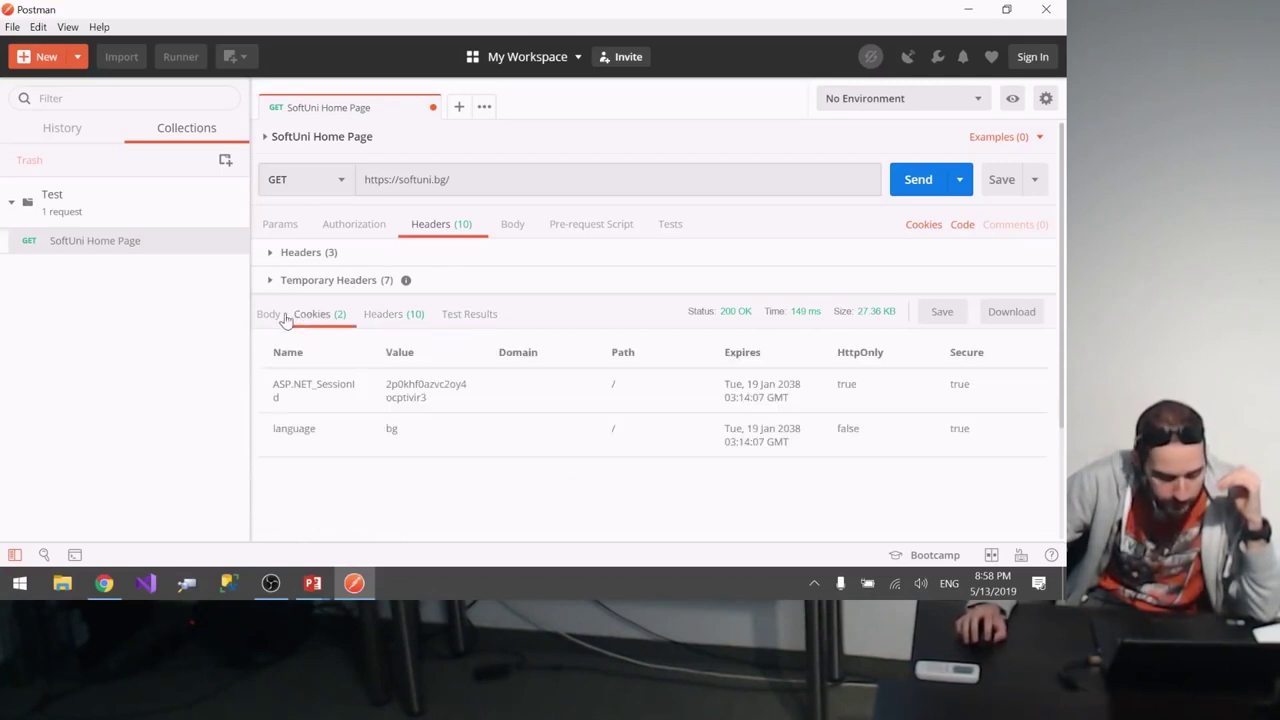
Step: Read through the HTML source in the response body down to the courses and modules section
click(284, 320)
click(489, 403)
drag(489, 403, 951, 460)
scroll(486, 471, down, 15)
scroll(861, 452, down, 5)
scroll(861, 452, down, 18)
click(708, 462)
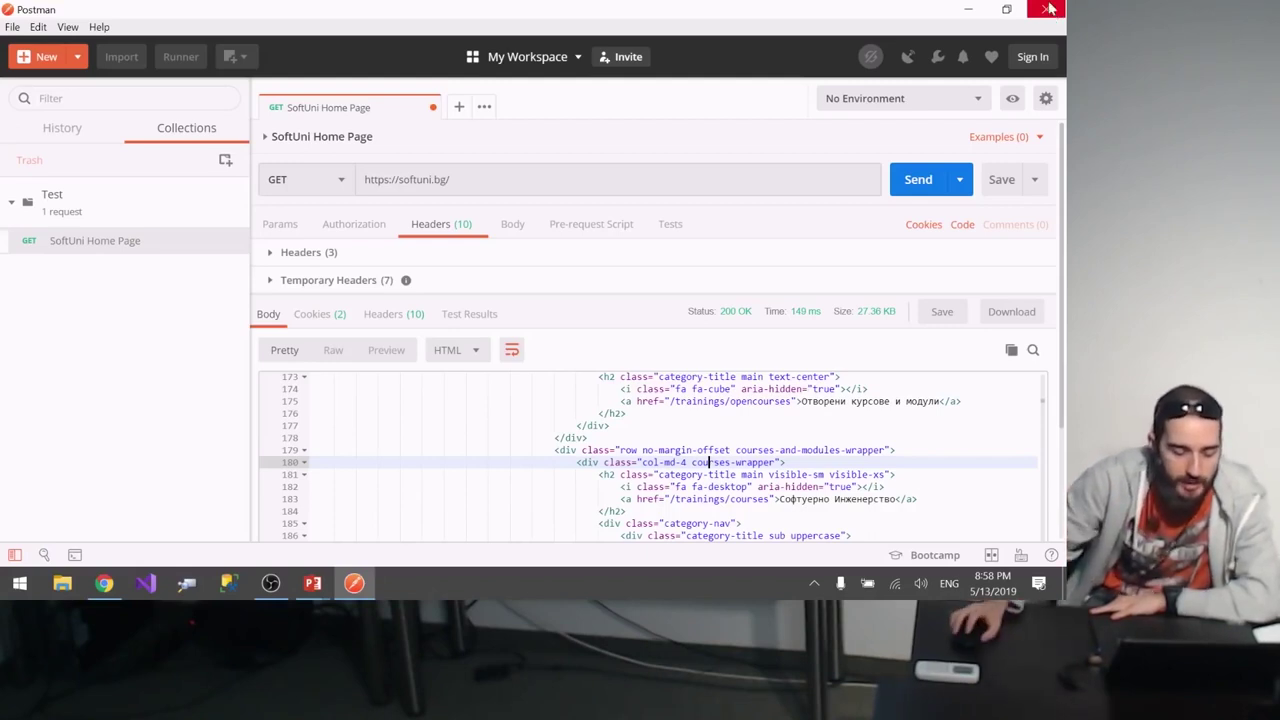
click(303, 173)
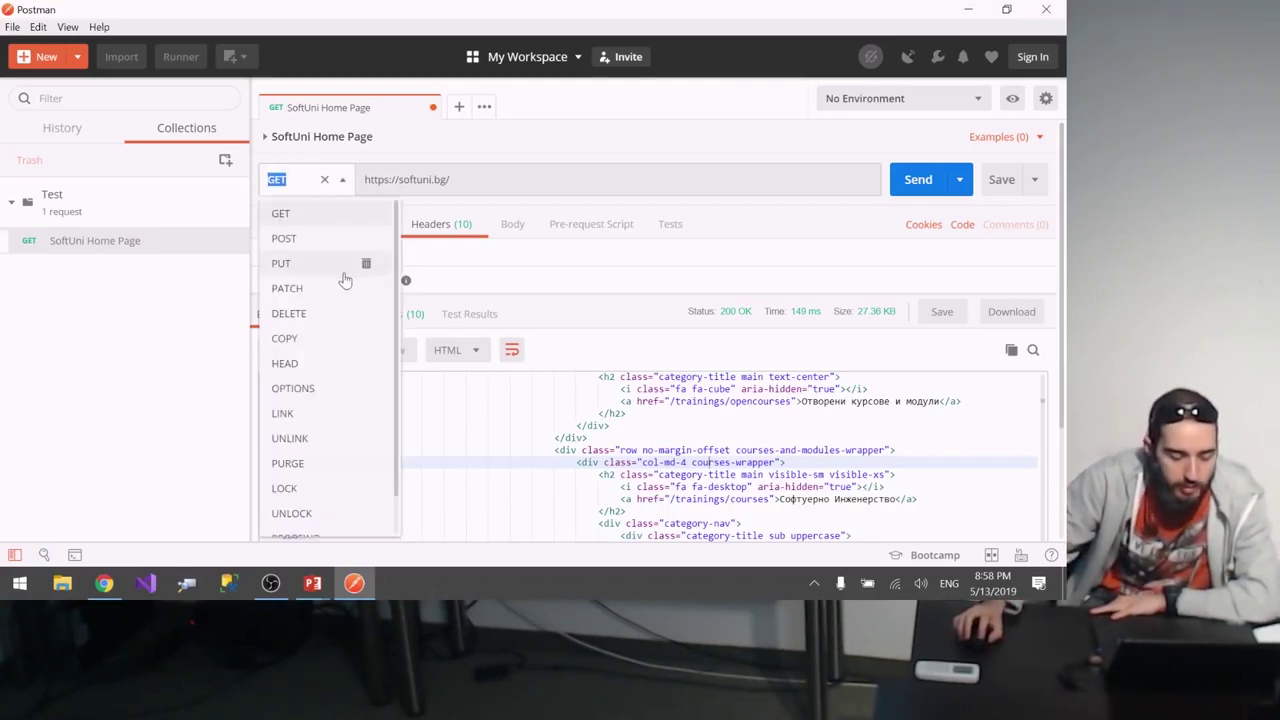
click(292, 313)
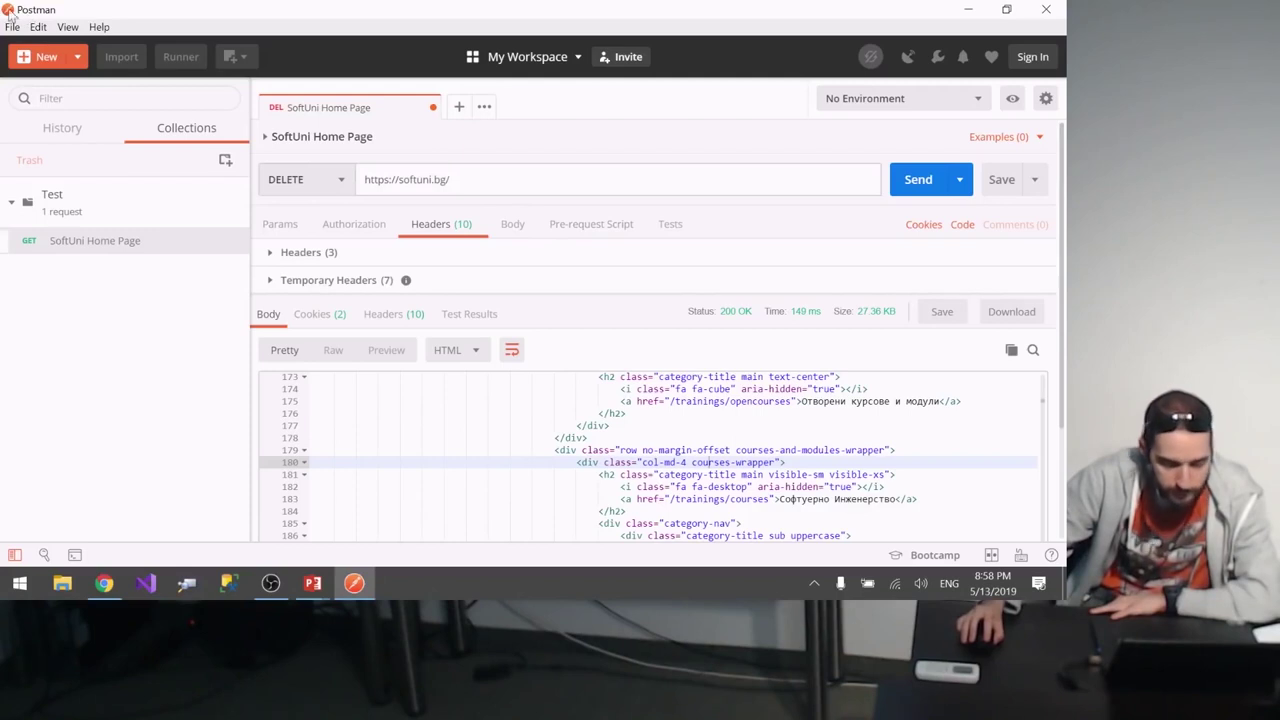
drag(530, 177, 365, 178)
click(499, 180)
Step: Close Postman and return to the PowerPoint slide show on browser add-ons for developers
click(1045, 12)
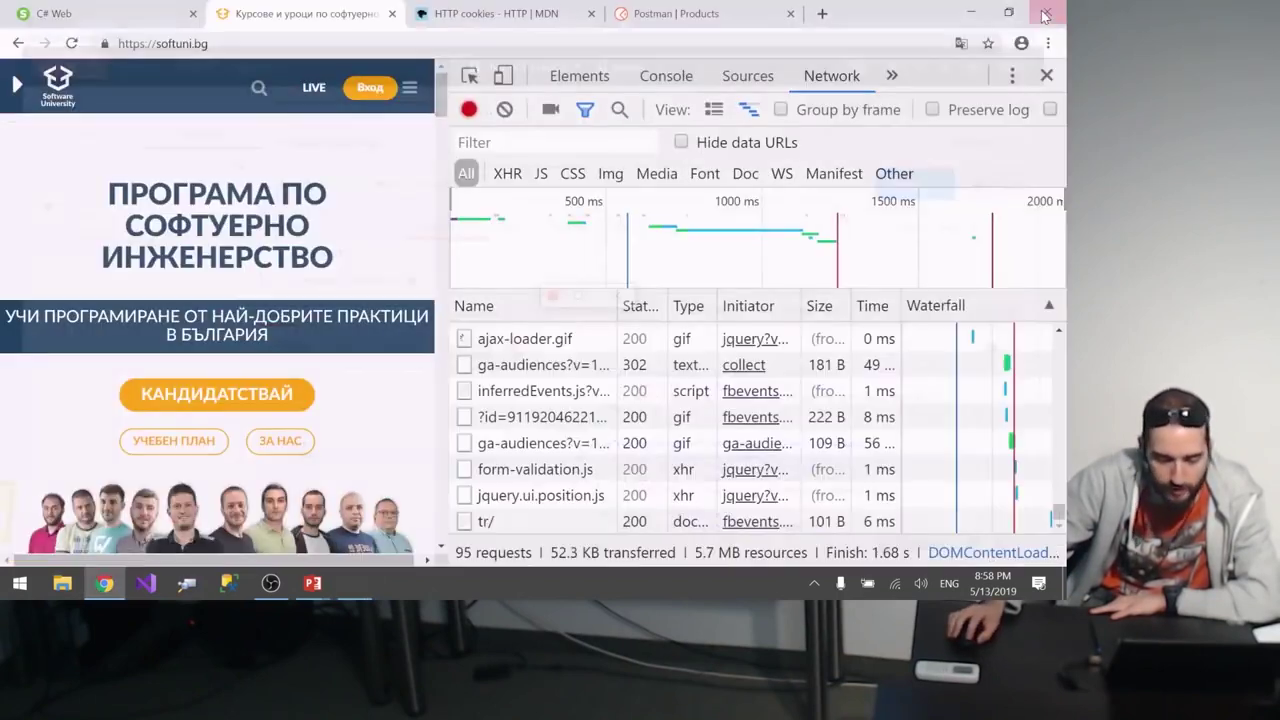
scroll(490, 415, up, 7)
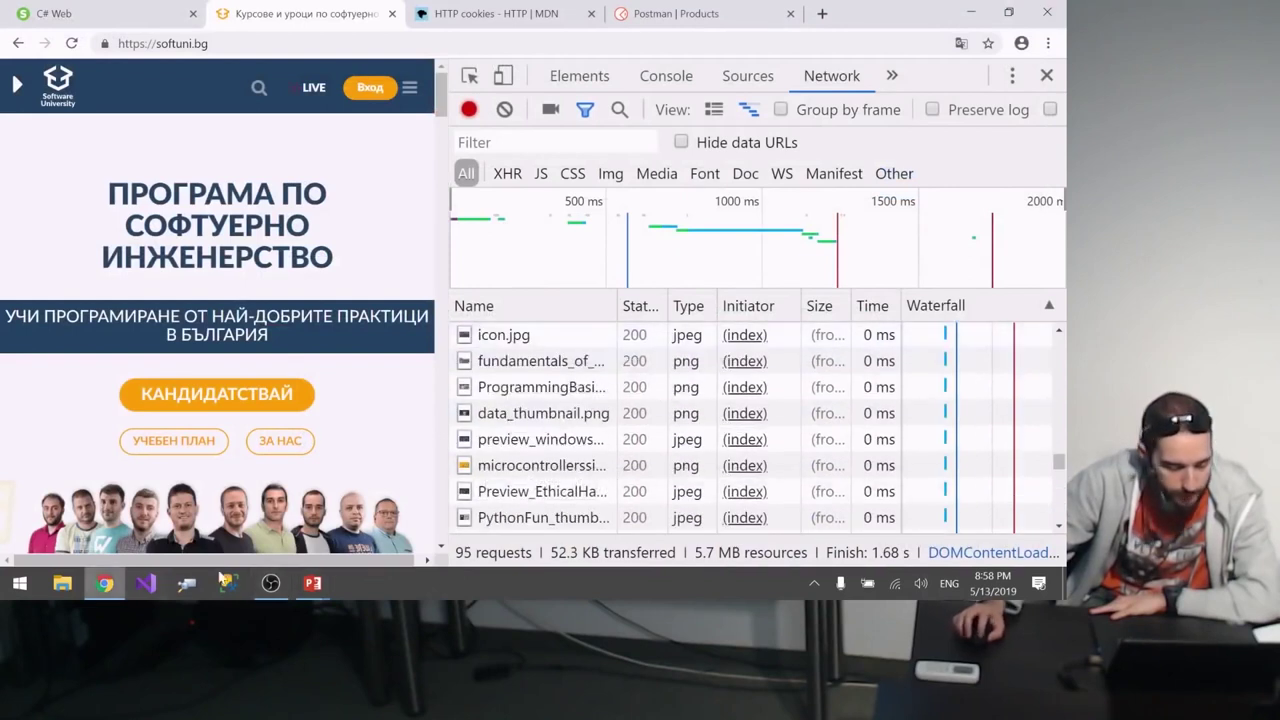
click(312, 583)
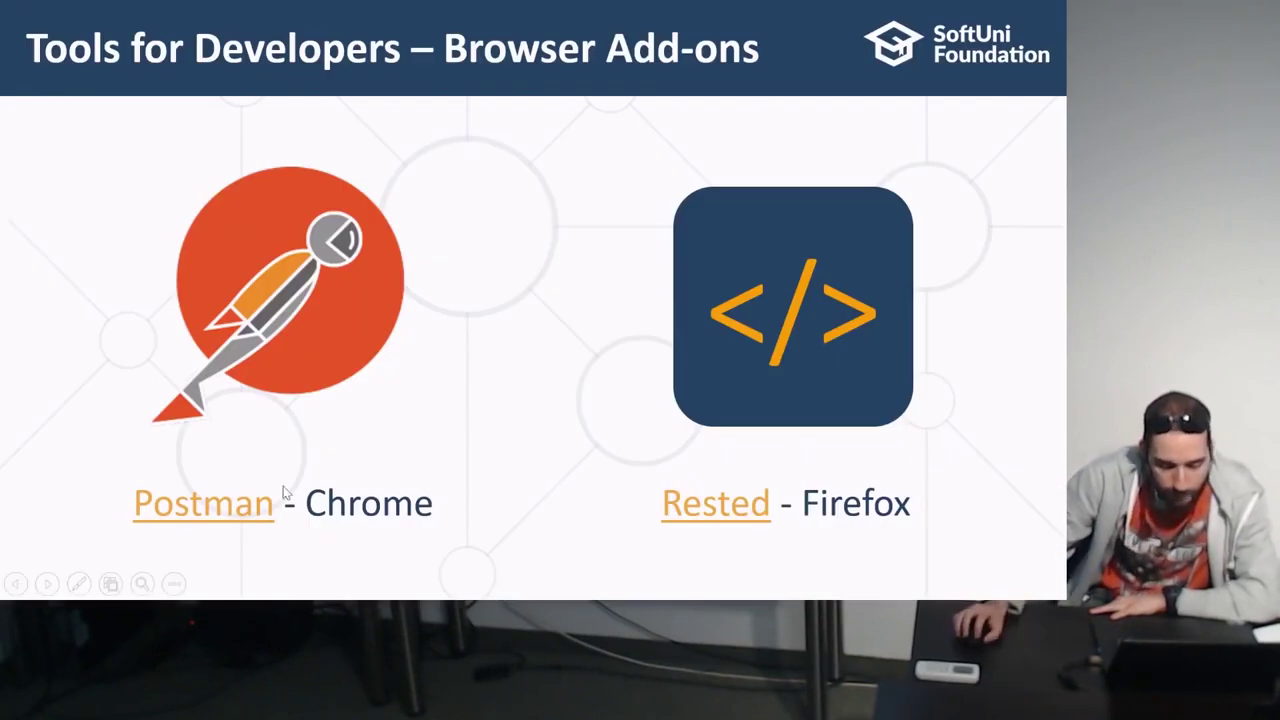